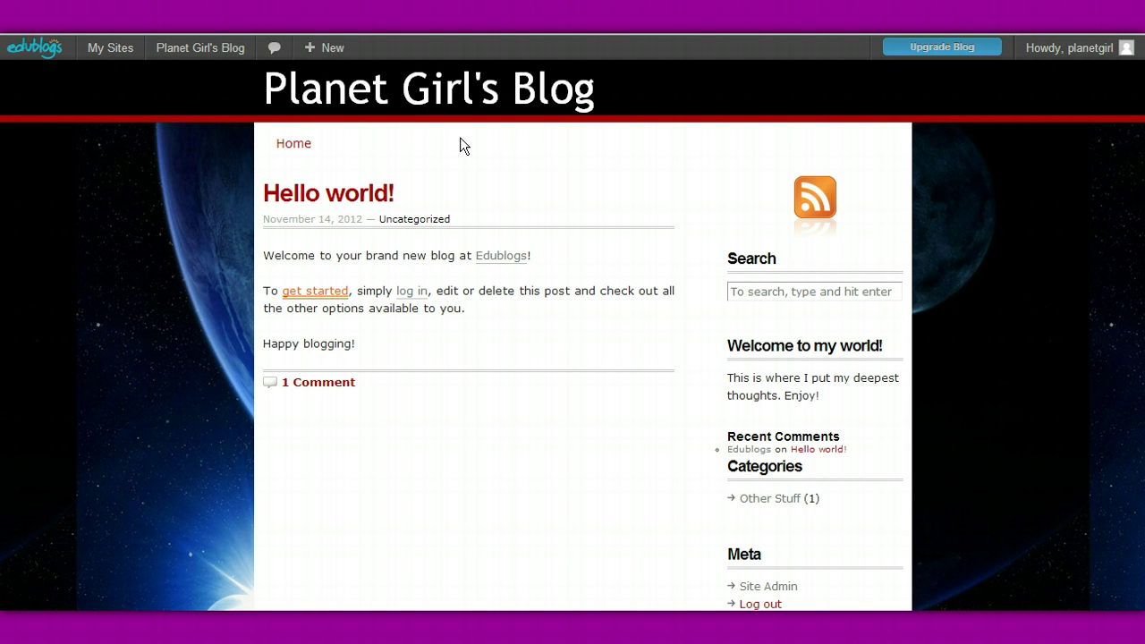
Step: Look through the blog's home page, from the Hello world! post to the sidebar's Categories, Meta and Archives sections
middle_click(568, 291)
scroll(567, 291, "down", 1)
scroll(567, 291, "up", 1)
middle_click(551, 321)
scroll(556, 324, "down", 1)
scroll(556, 324, "down", 1)
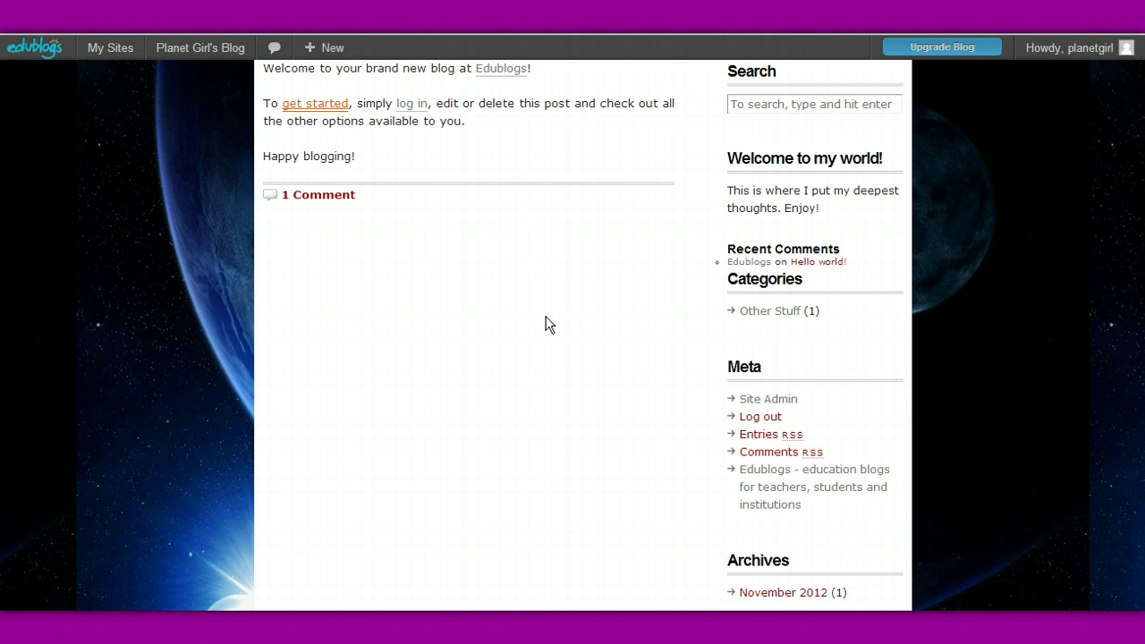
scroll(537, 288, "up", 2)
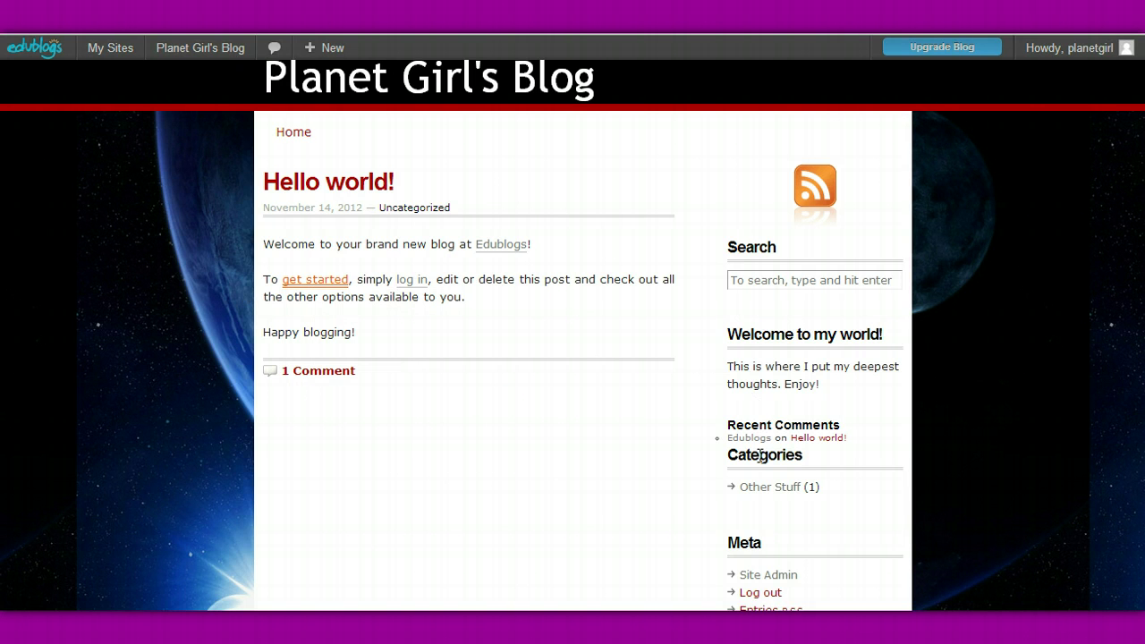
scroll(760, 462, "down", 3)
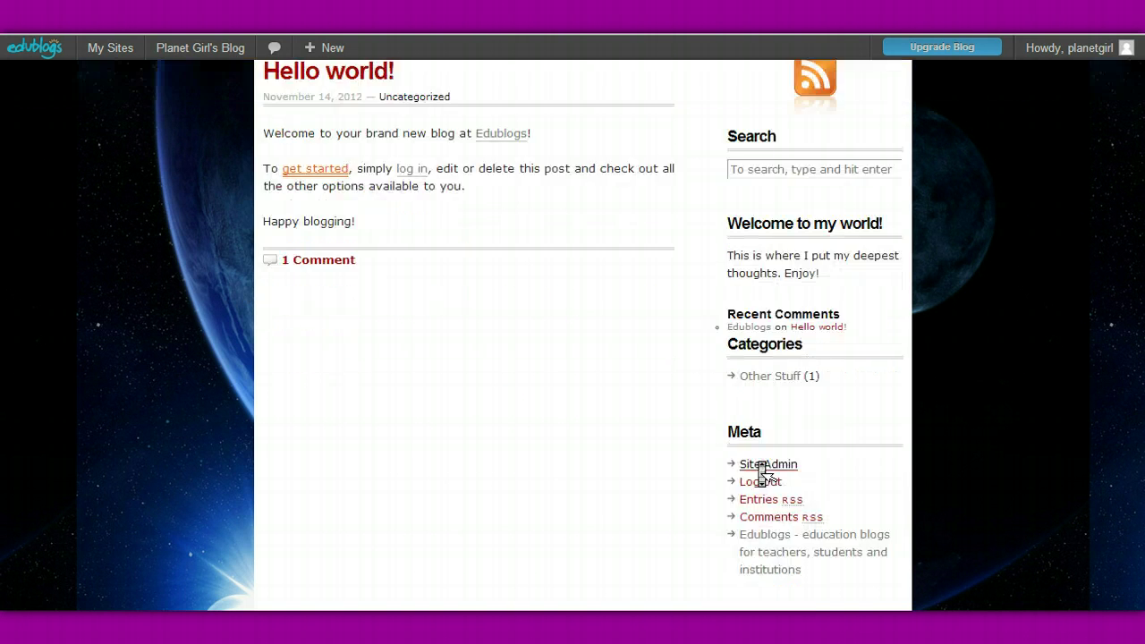
scroll(582, 446, "up", 3)
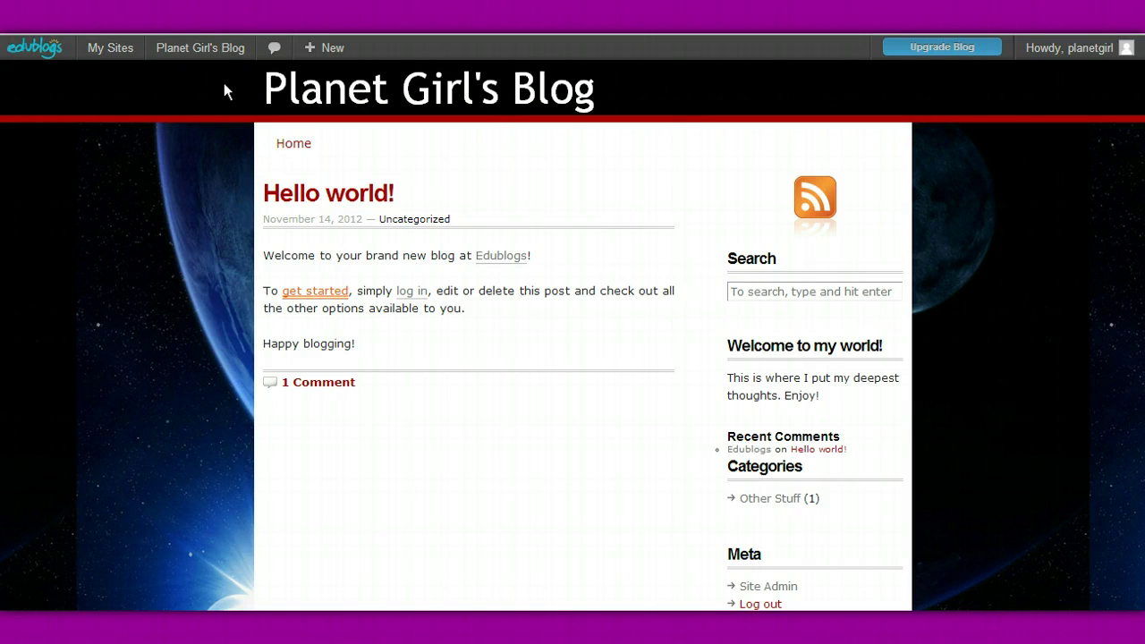
Step: Go to the blog's dashboard and open the management page for post categories
mouse_move(207, 66)
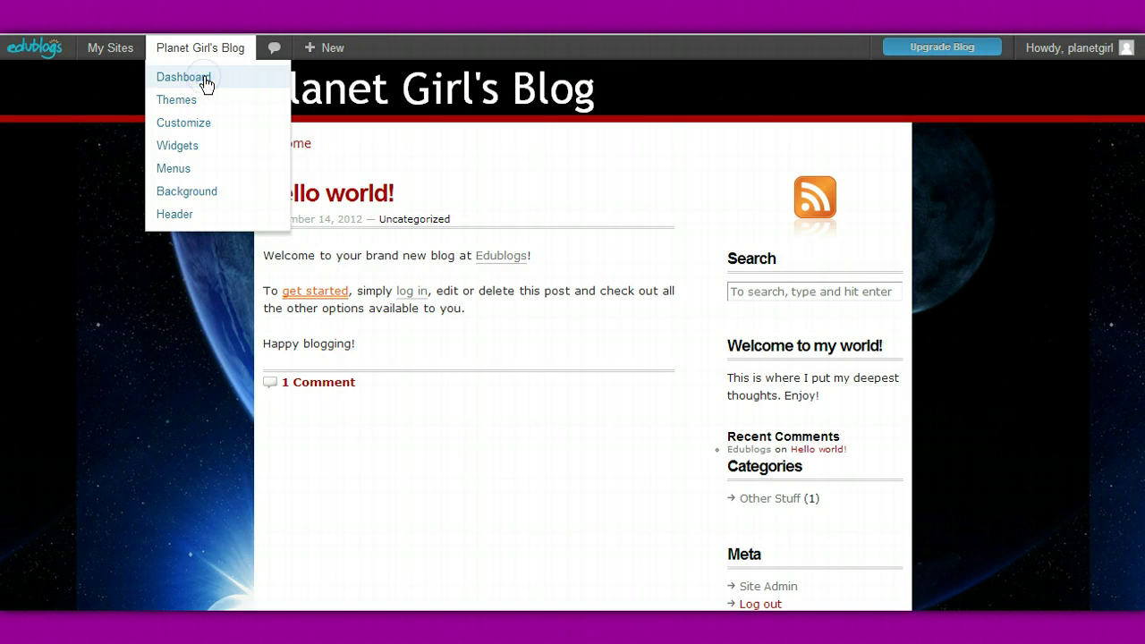
left_click(206, 81)
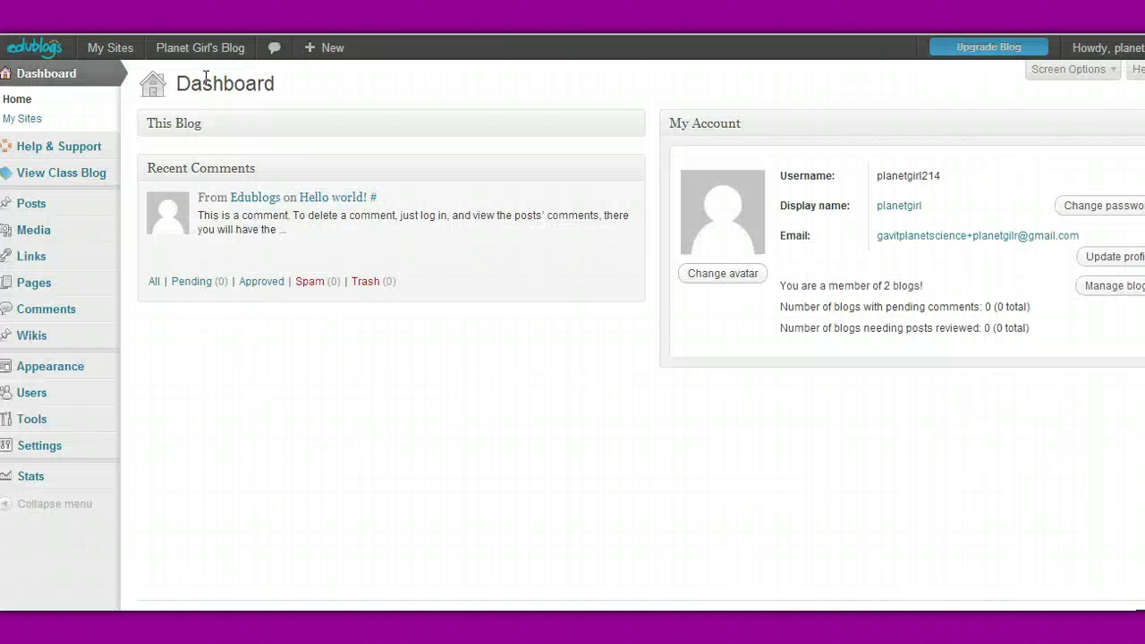
mouse_move(404, 205)
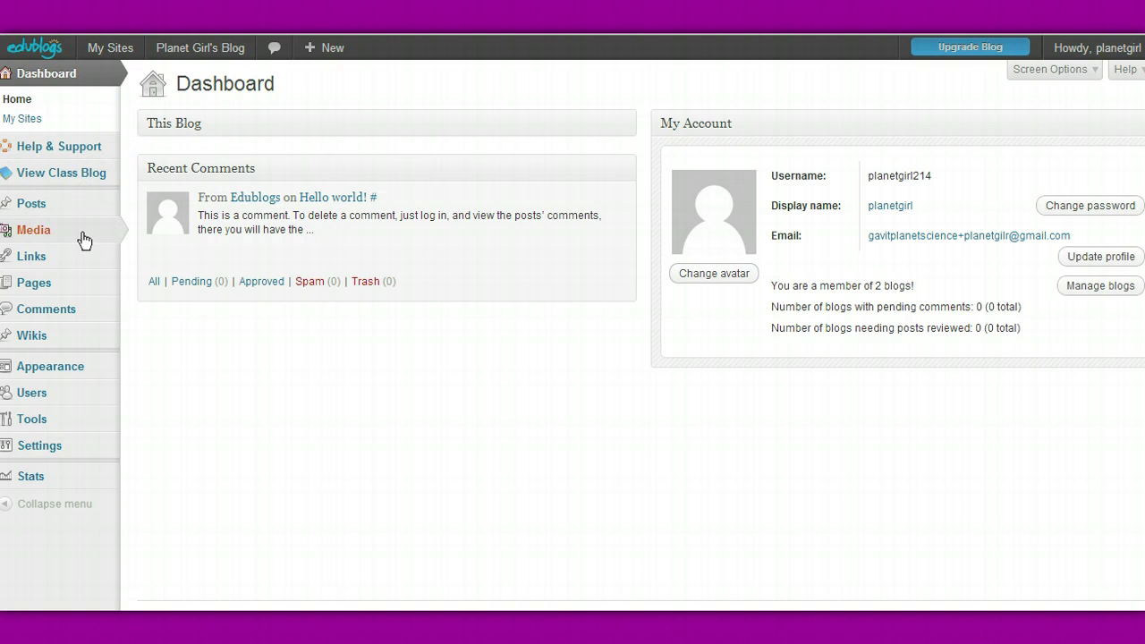
mouse_move(81, 216)
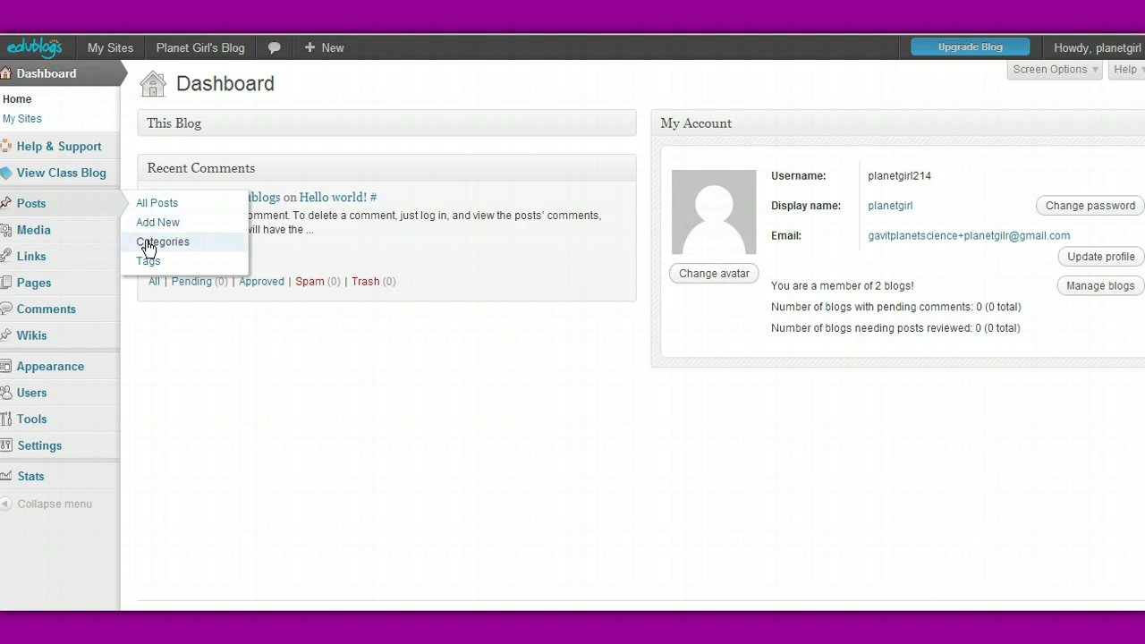
left_click(147, 242)
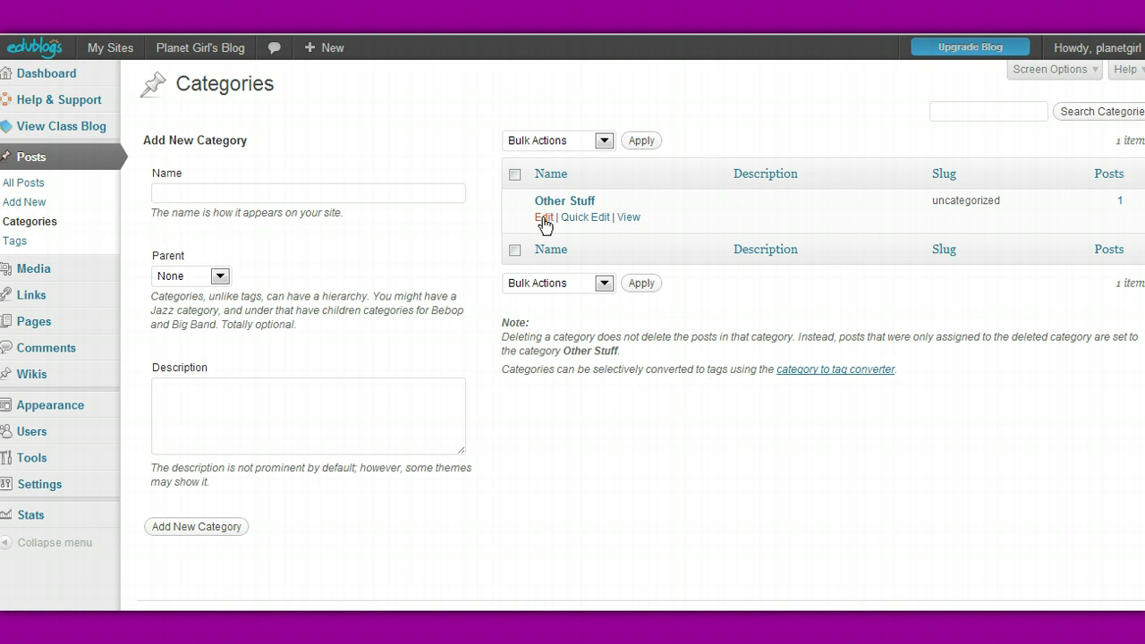
Step: Rename the Other Stuff category as In Addition To, keeping its parent set to None
left_click(543, 219)
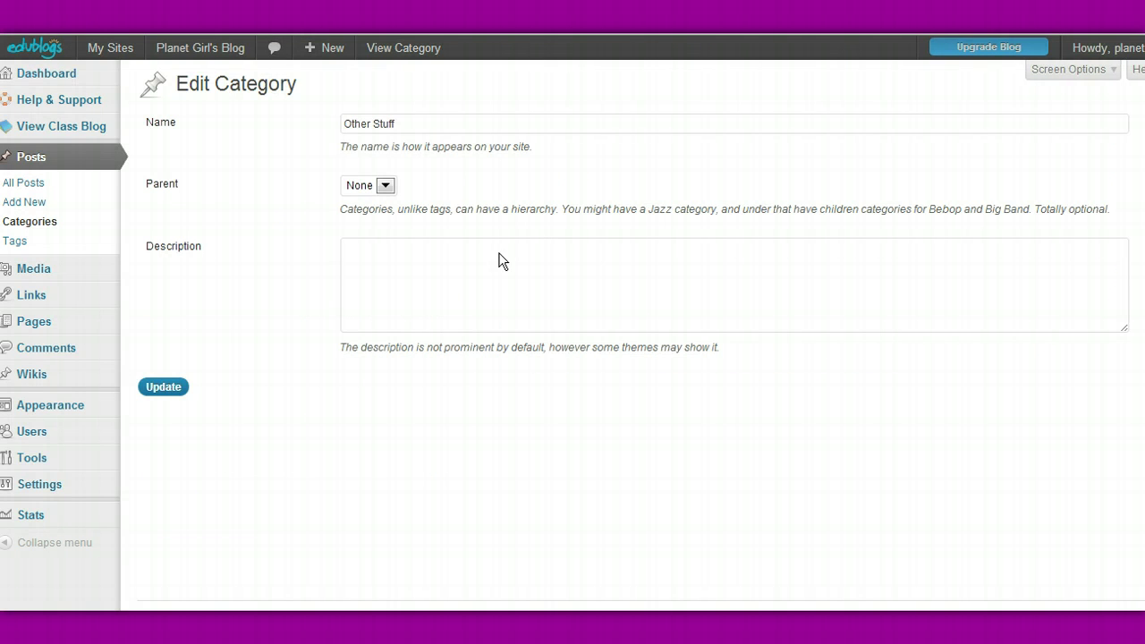
left_click(434, 126)
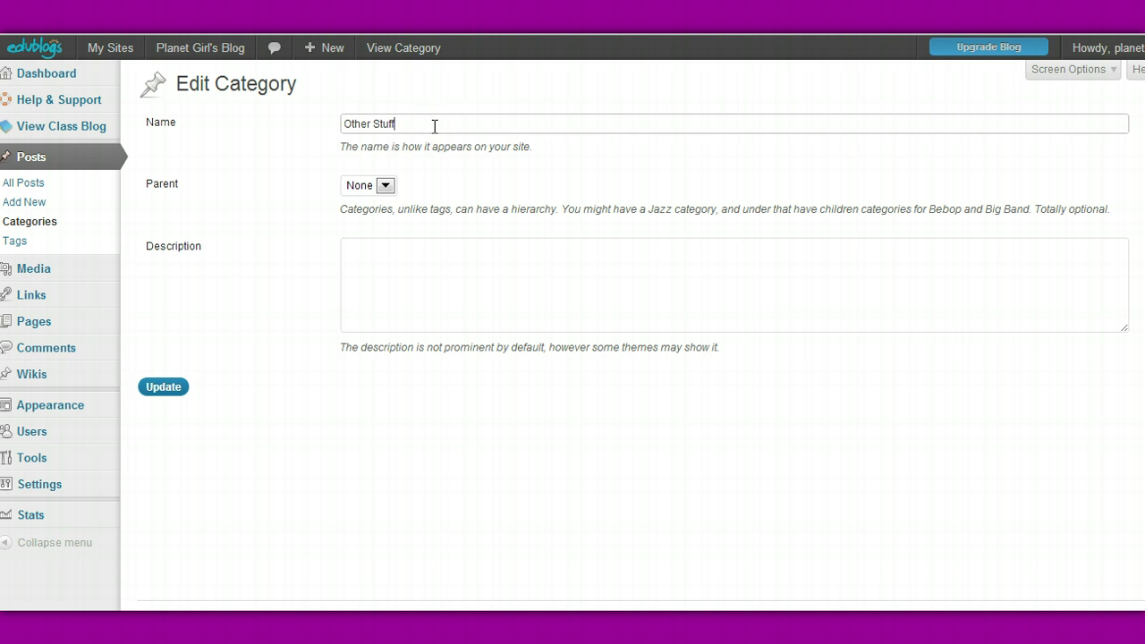
key("ctrl+a")
key("BackSpace")
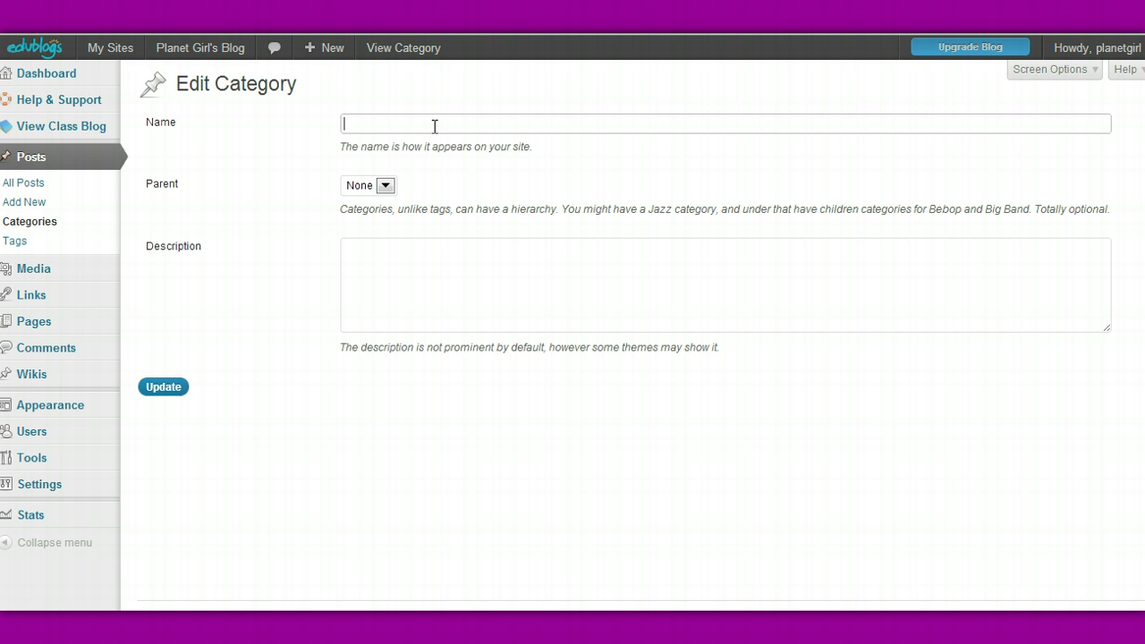
type("In Addition to")
key("BackSpace")
key("BackSpace")
left_click(389, 189)
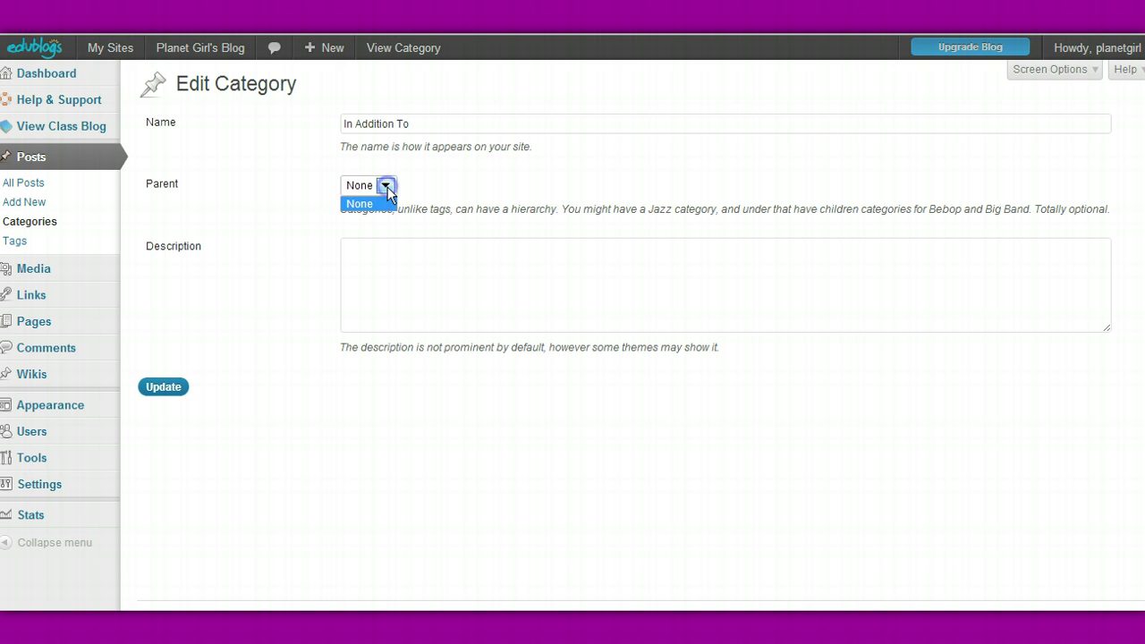
left_click(387, 191)
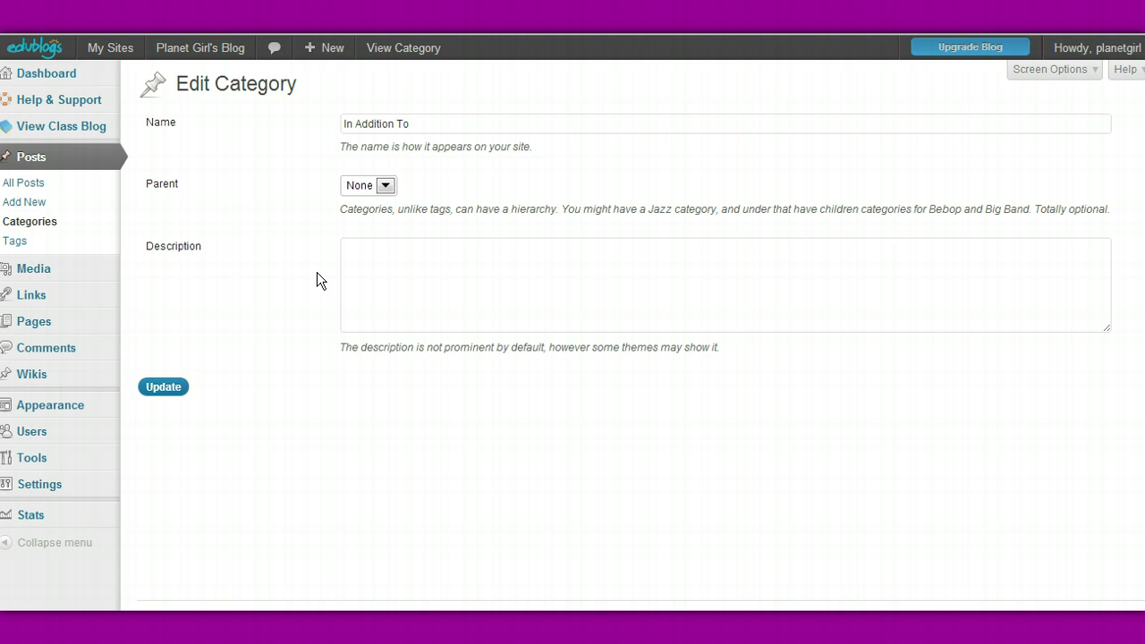
Step: Give the category the description "anything that doesn't fall under another category." and save the update
left_click(398, 283)
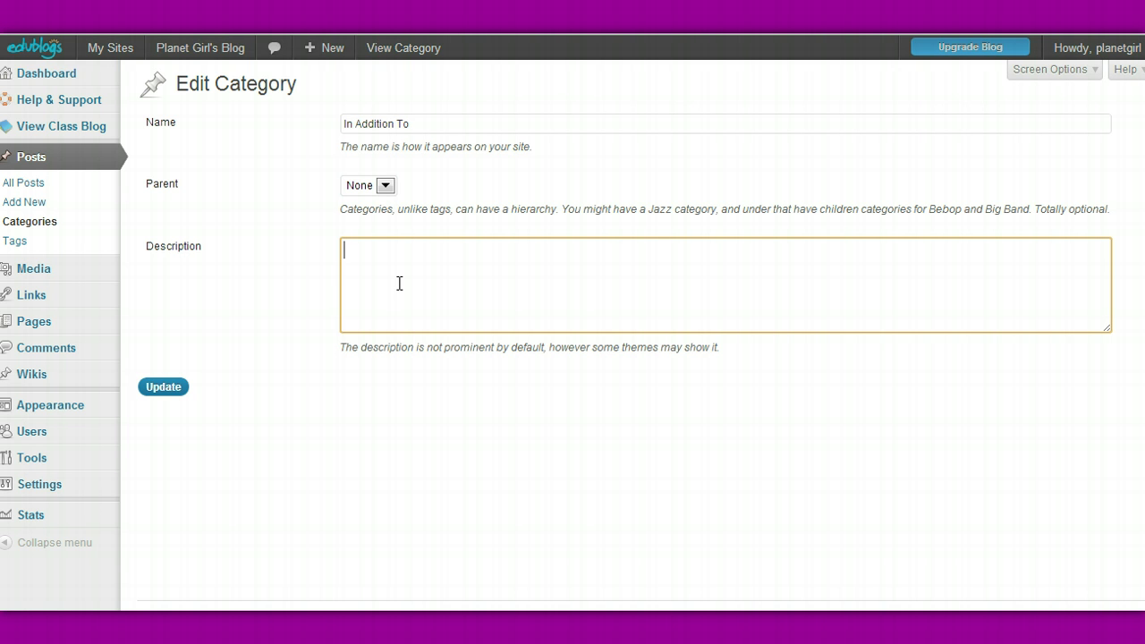
type("anything that doesn't fall")
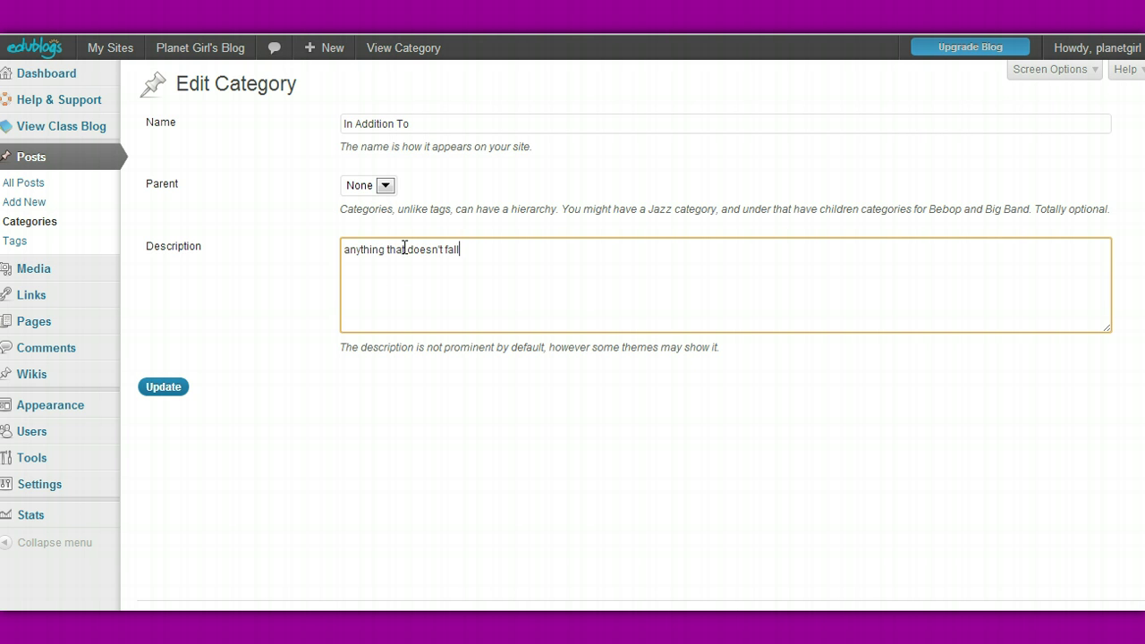
type(" under another catagory.")
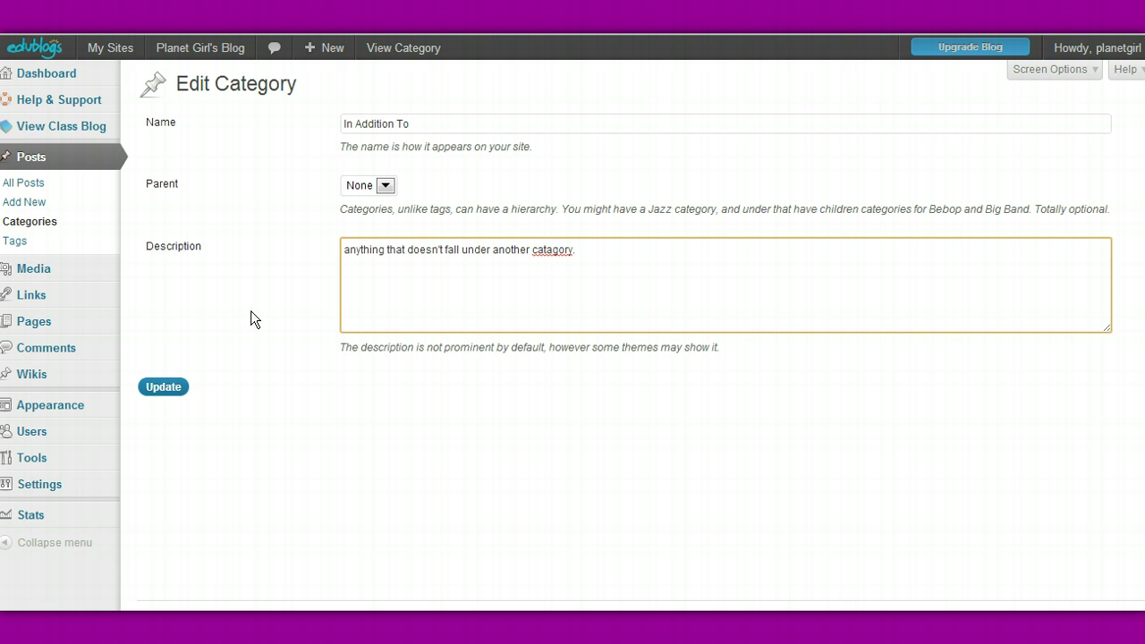
key("BackSpace")
key("BackSpace")
key("BackSpace")
key("BackSpace")
key("BackSpace")
key("BackSpace")
type("egory.")
left_click(162, 388)
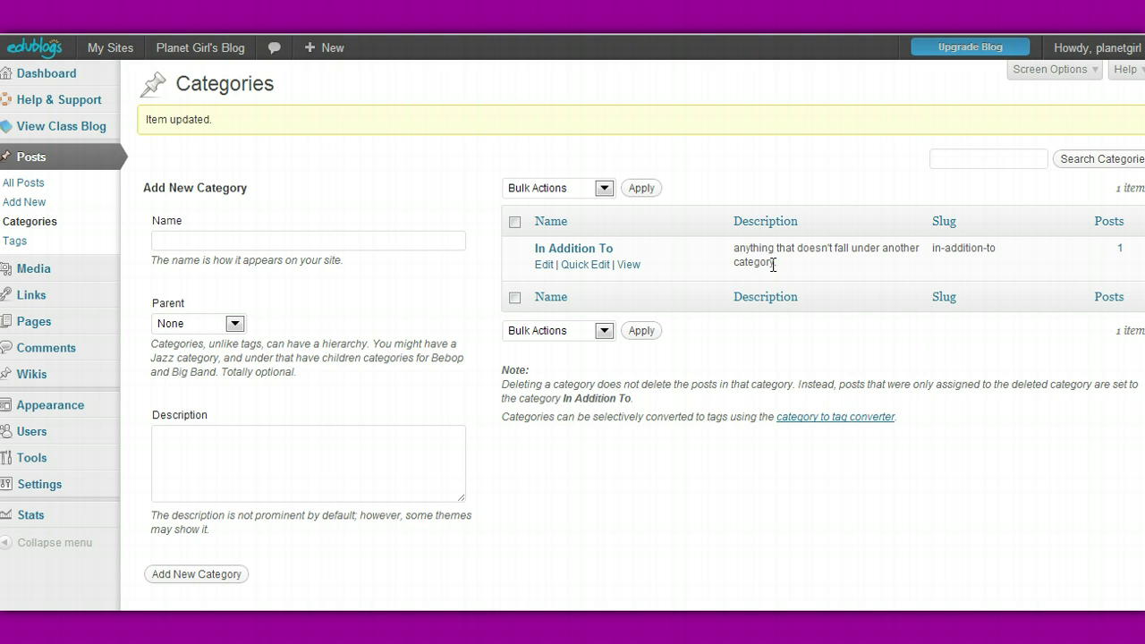
Step: Add a new category named Science with the description "all thing science class related"
left_click(402, 242)
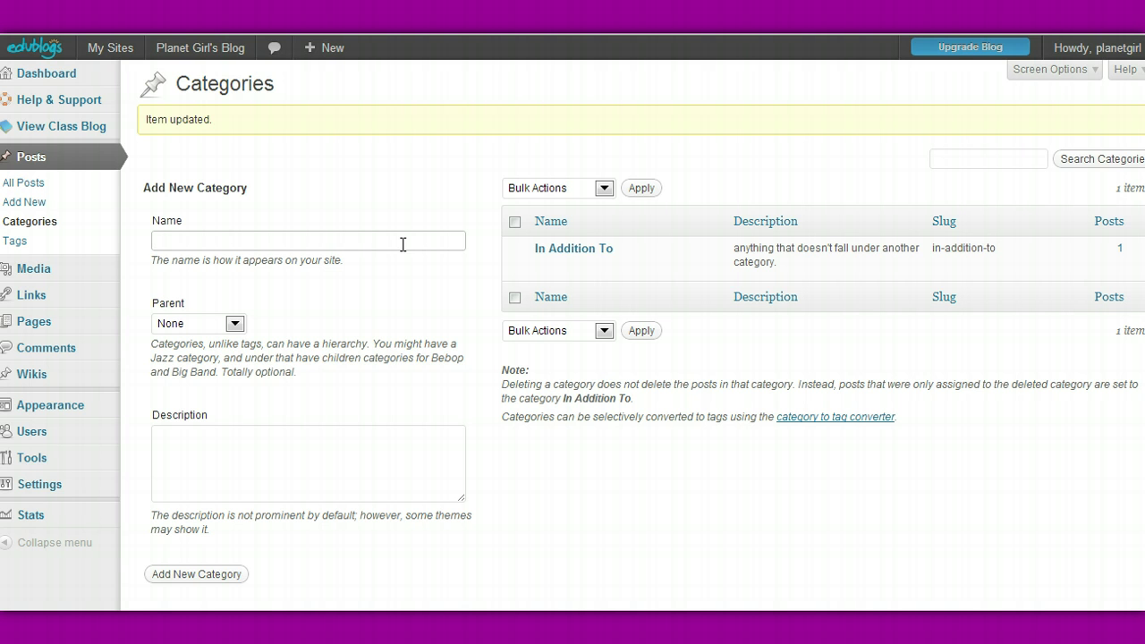
type("Science")
left_click(209, 442)
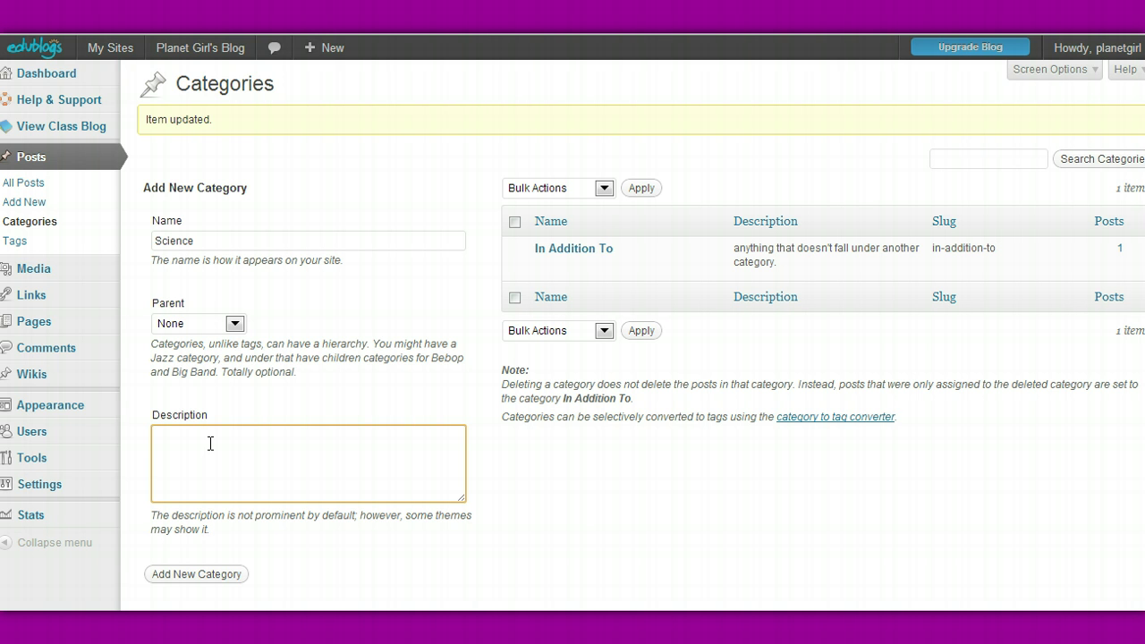
type("all thing science class related")
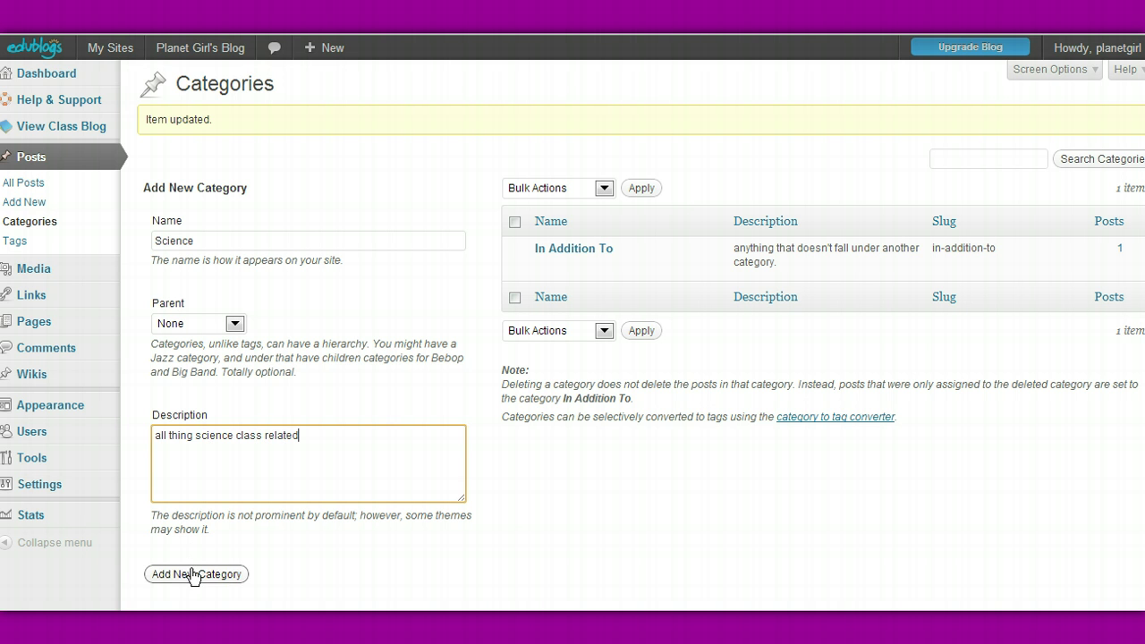
left_click(193, 574)
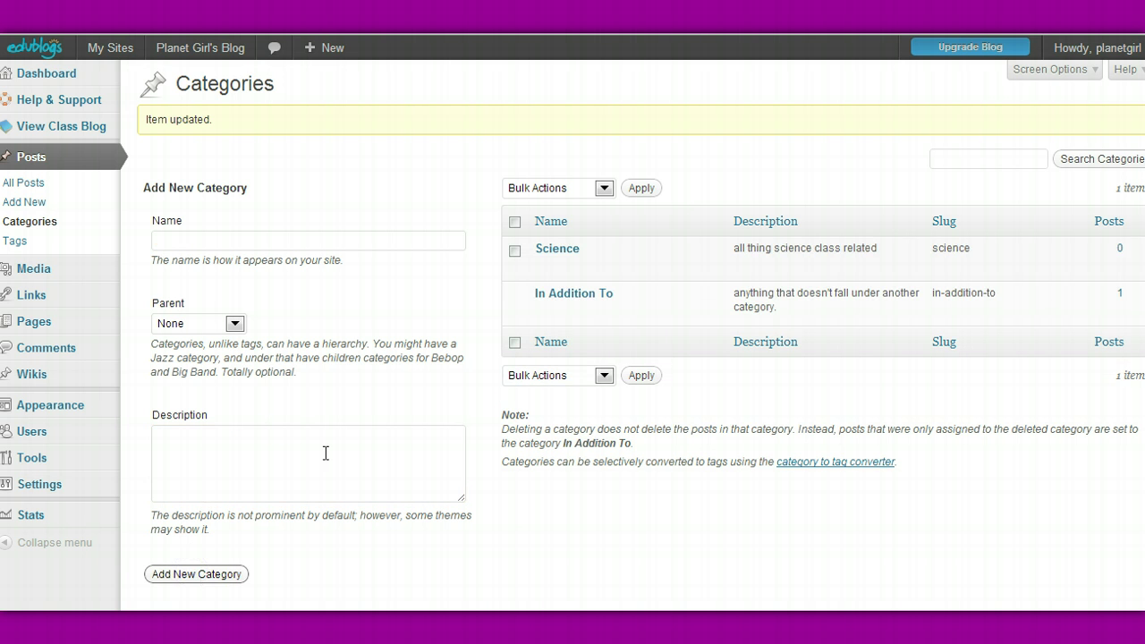
Step: Add a new category named Science Literacy with the description "Reading, writing and reflecting on science"
mouse_move(665, 258)
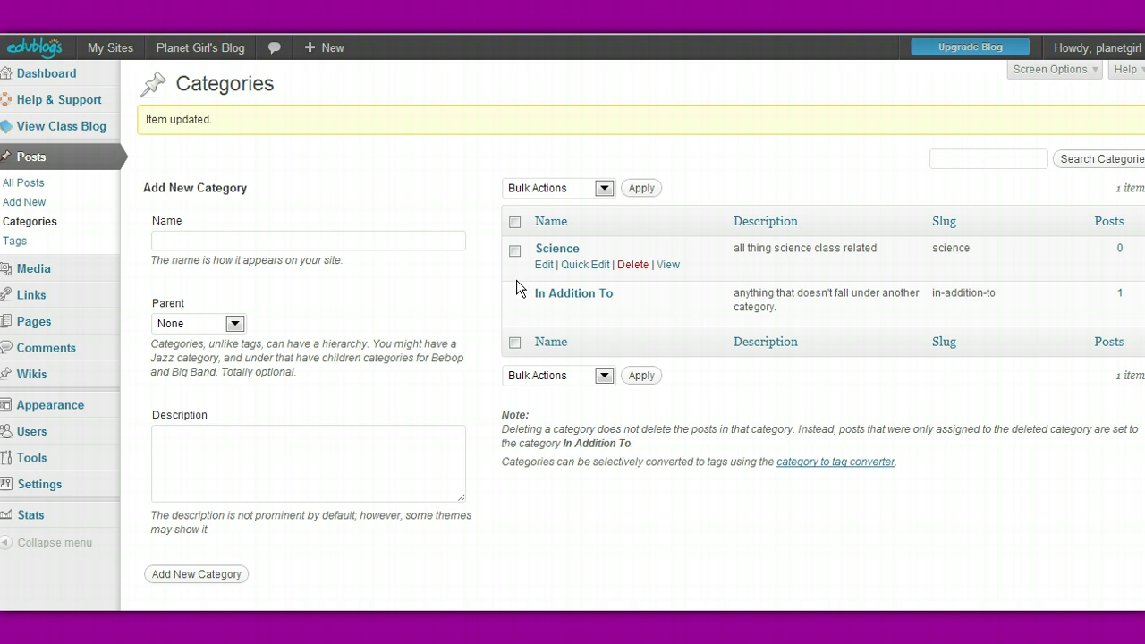
left_click(291, 240)
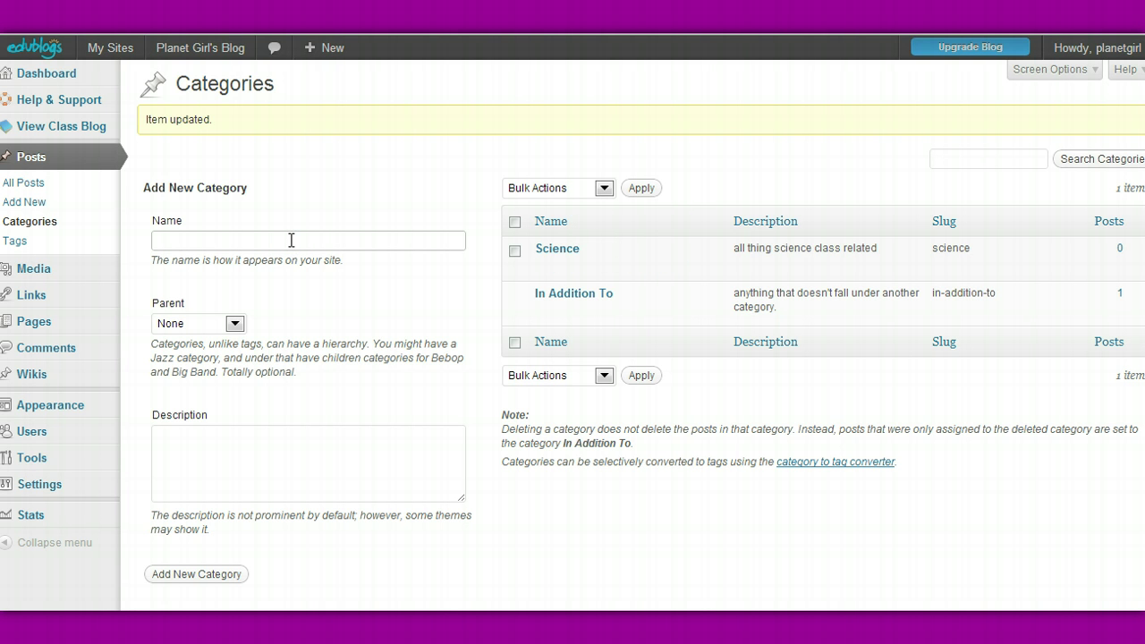
type("Science Literacy")
left_click(246, 444)
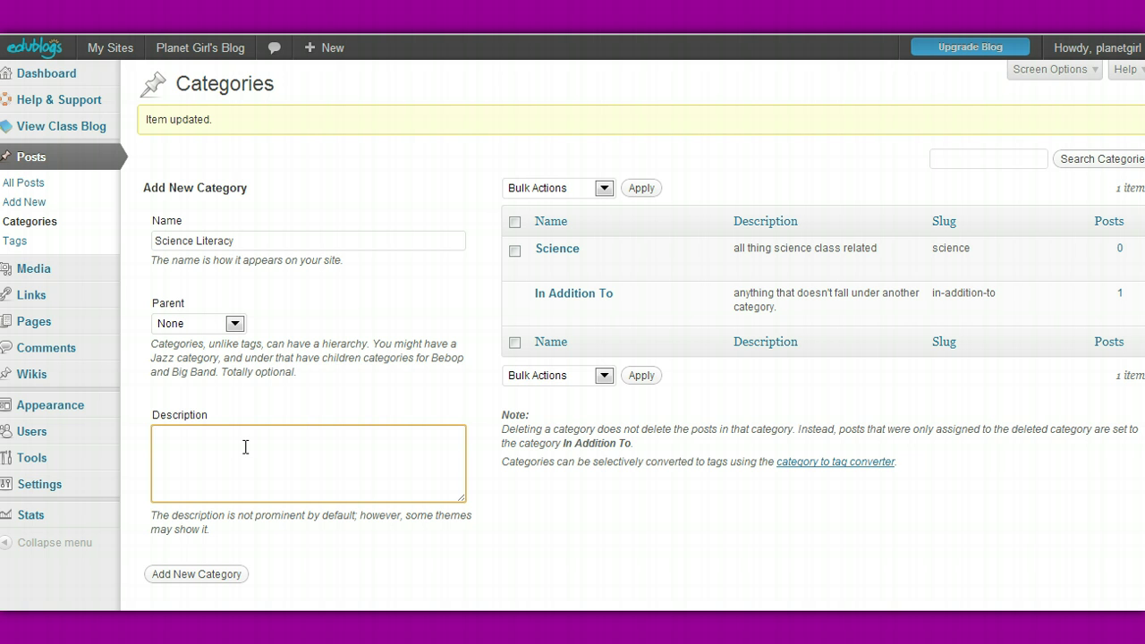
type("Readin")
key("BackSpace")
key("BackSpace")
type("ing, writing and ")
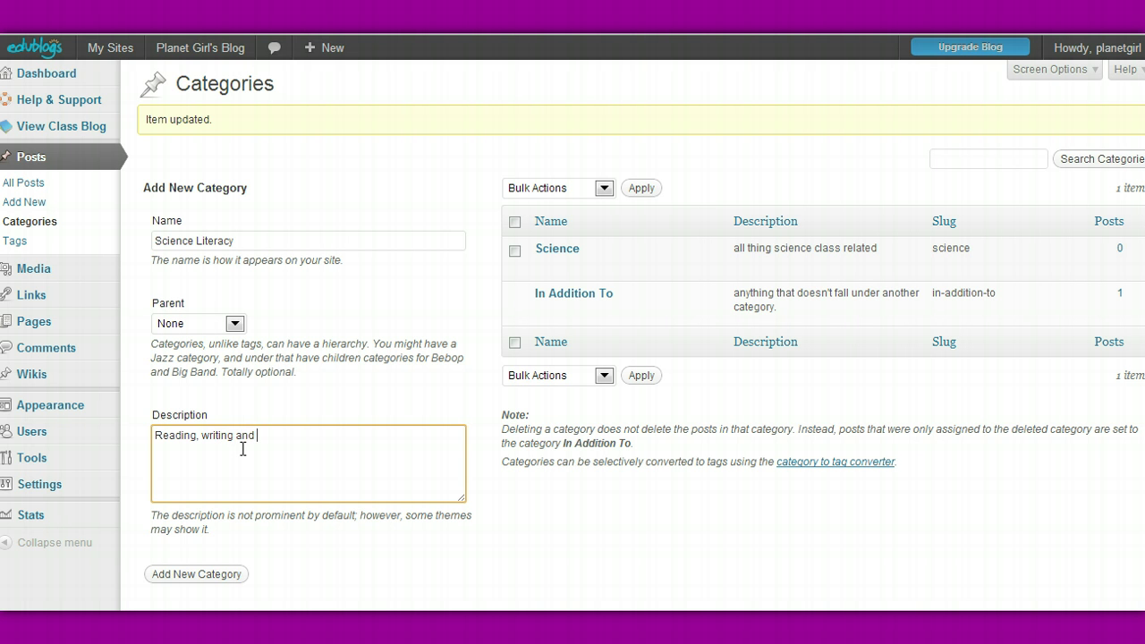
type("reflecting on science")
left_click(197, 576)
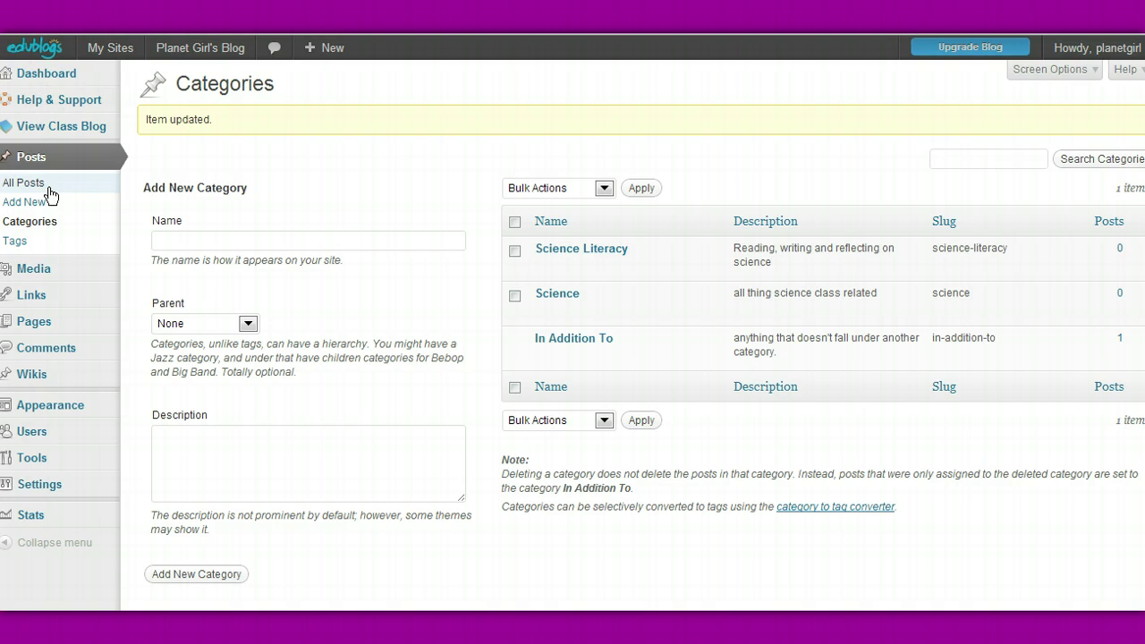
Step: Open the blog's list of all links and bring up a blank form for a new link
mouse_move(60, 301)
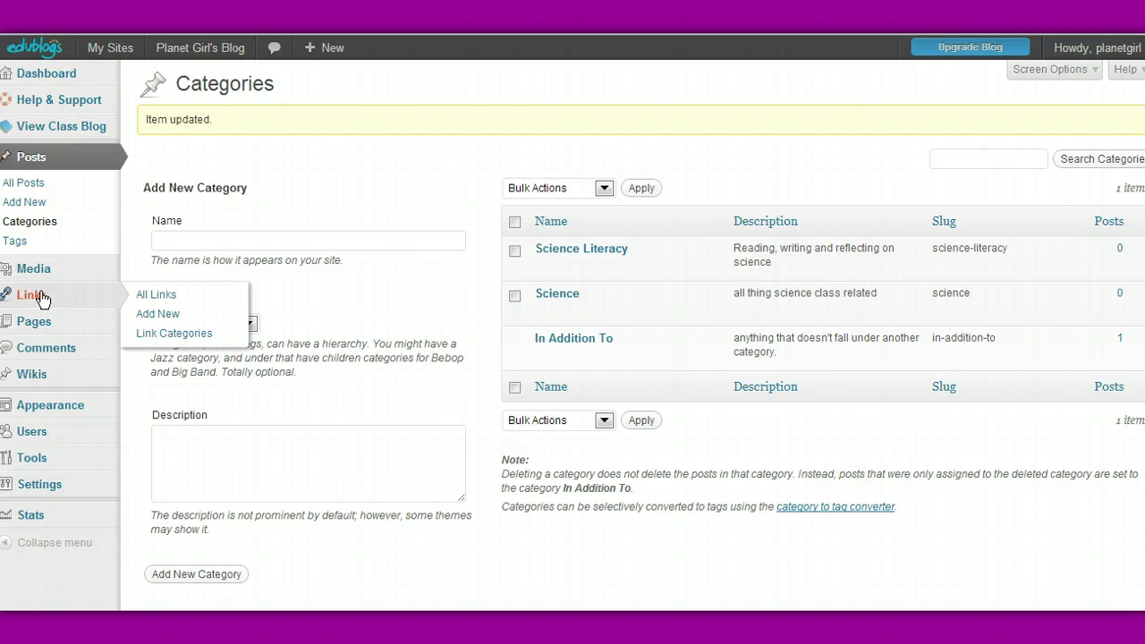
left_click(136, 296)
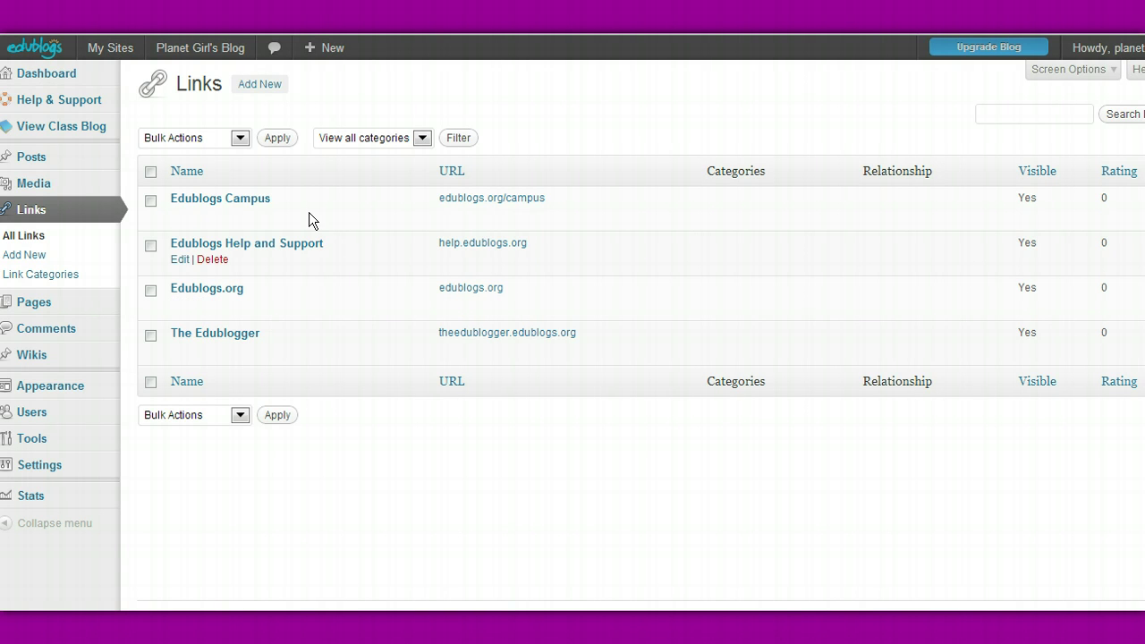
left_click(269, 86)
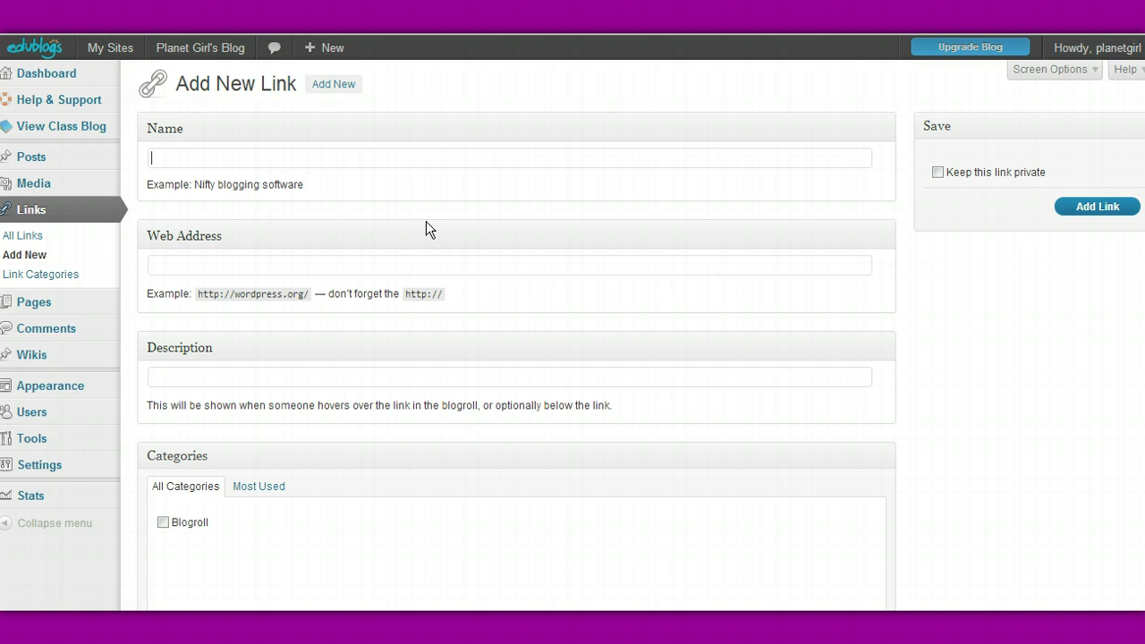
left_click(345, 154)
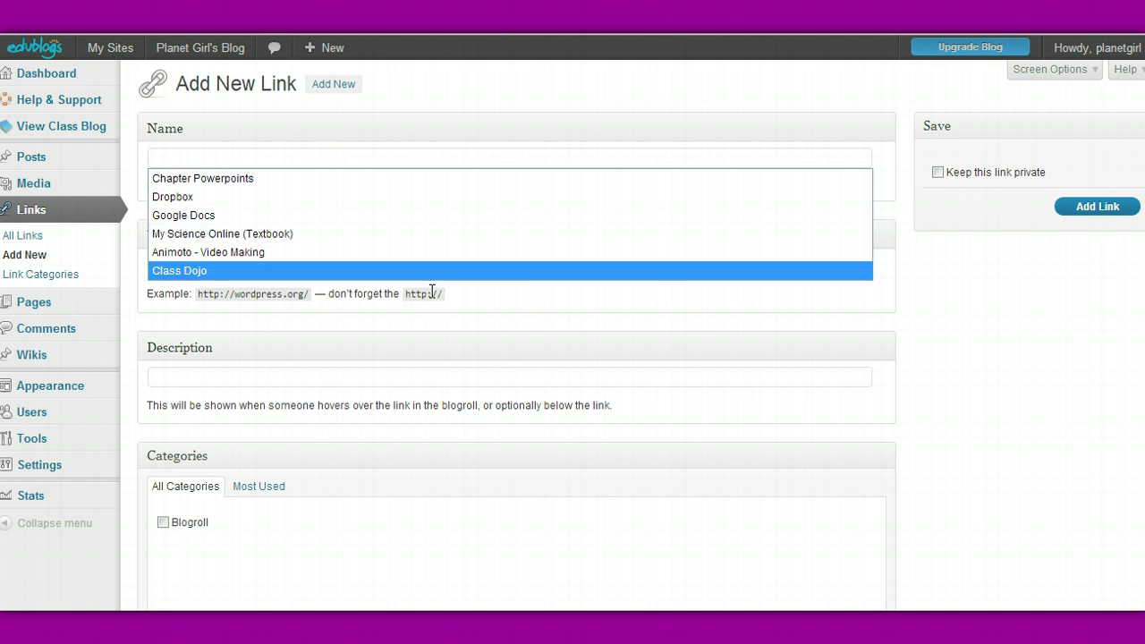
left_click(457, 331)
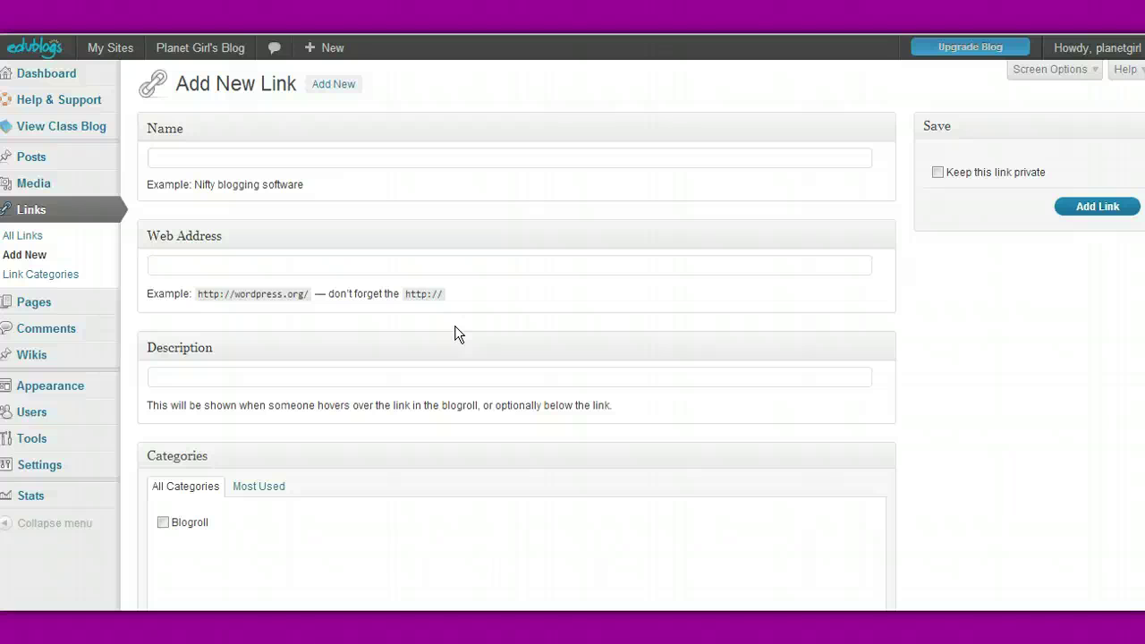
left_click(291, 157)
type("Jewelry Making")
left_click(242, 264)
type("htt")
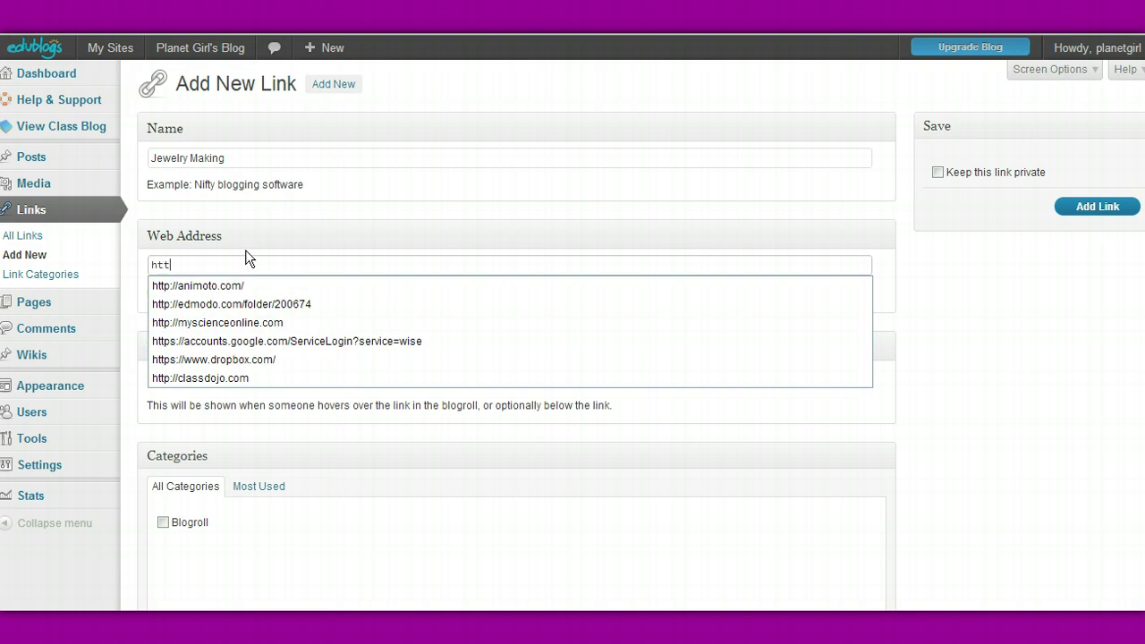
type("p:")
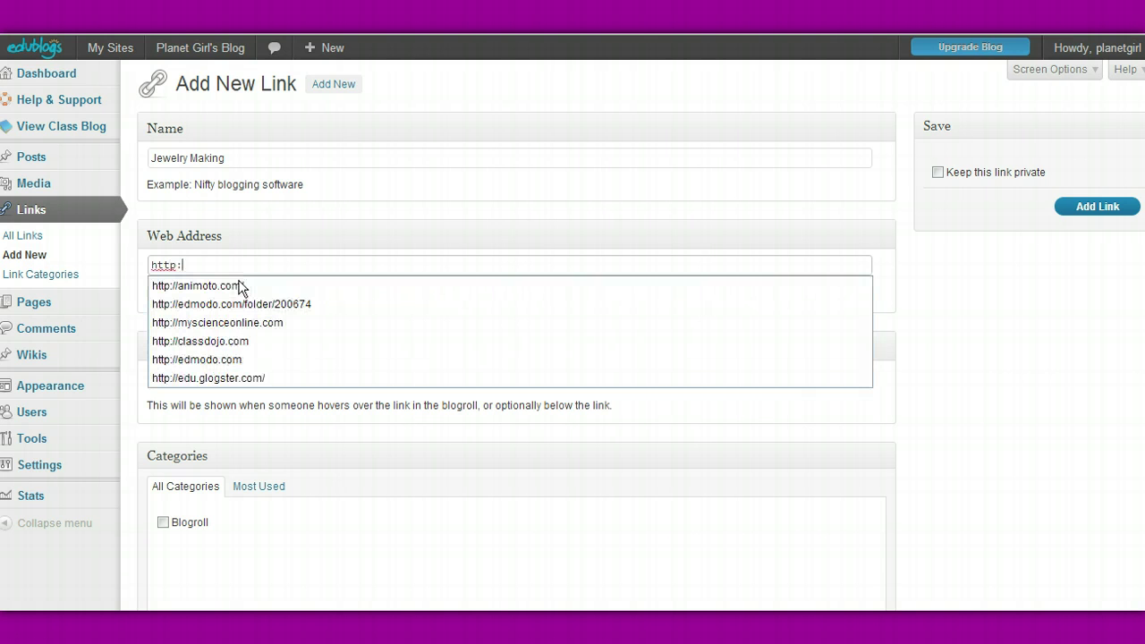
type("//jewelry")
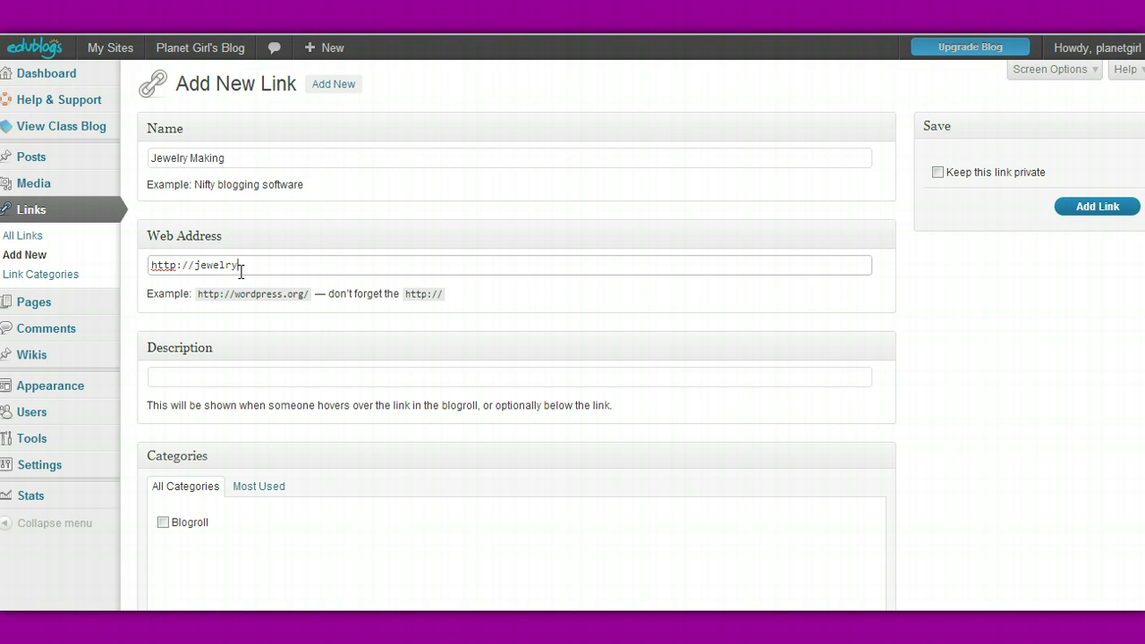
type("making.com")
left_click(399, 370)
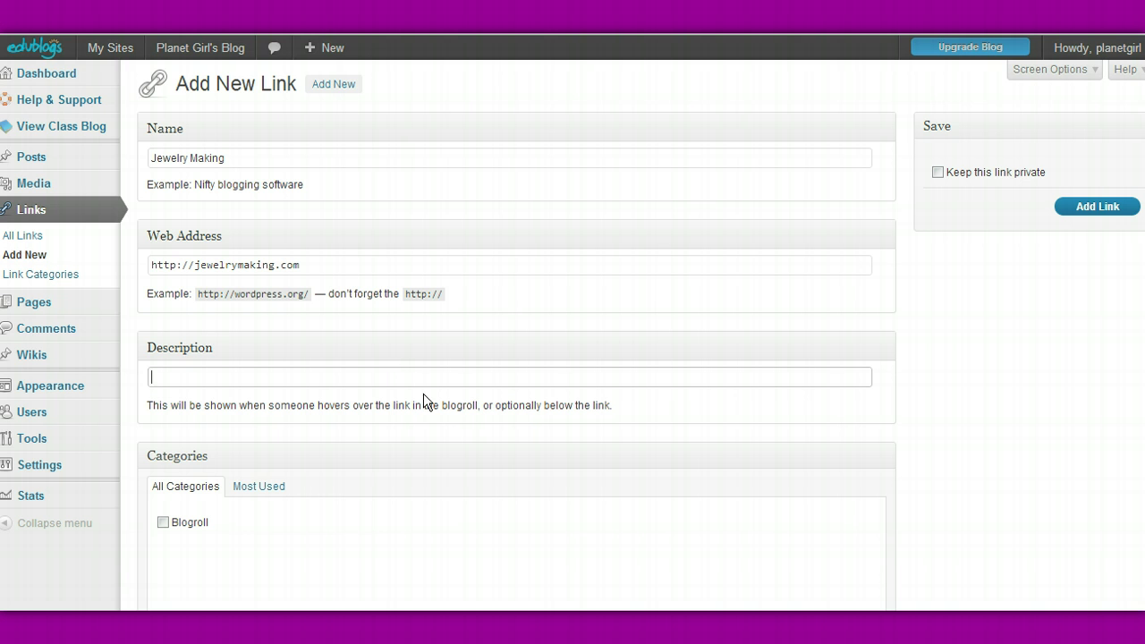
Step: Assign the new link to the Blogroll category and add it to the blog
left_click(162, 522)
left_click(262, 536)
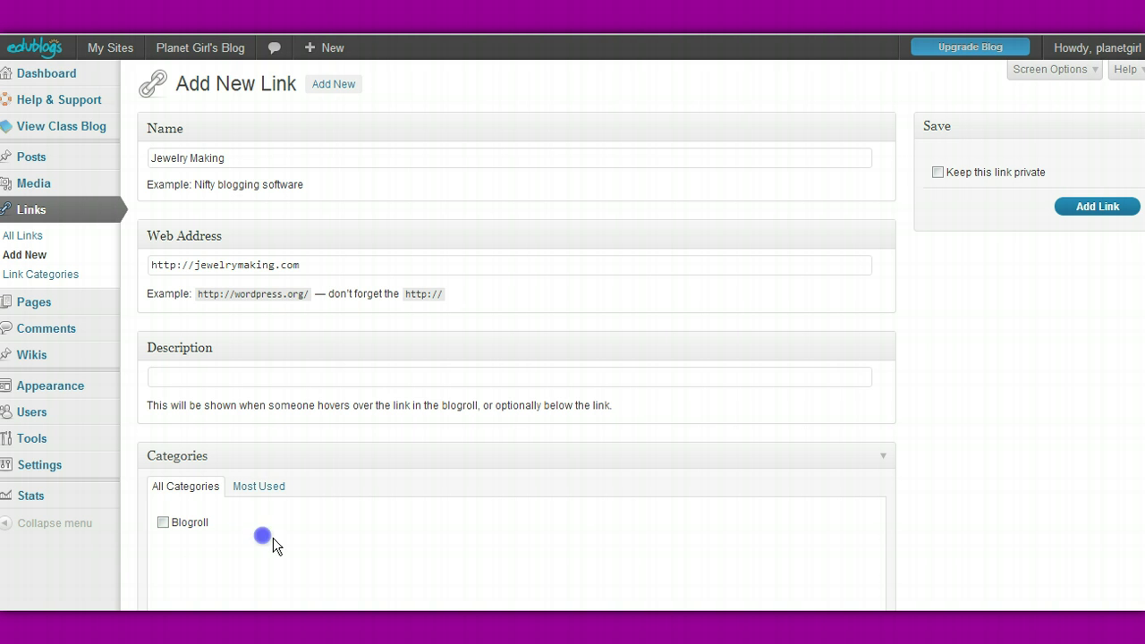
scroll(266, 553, "down", 2)
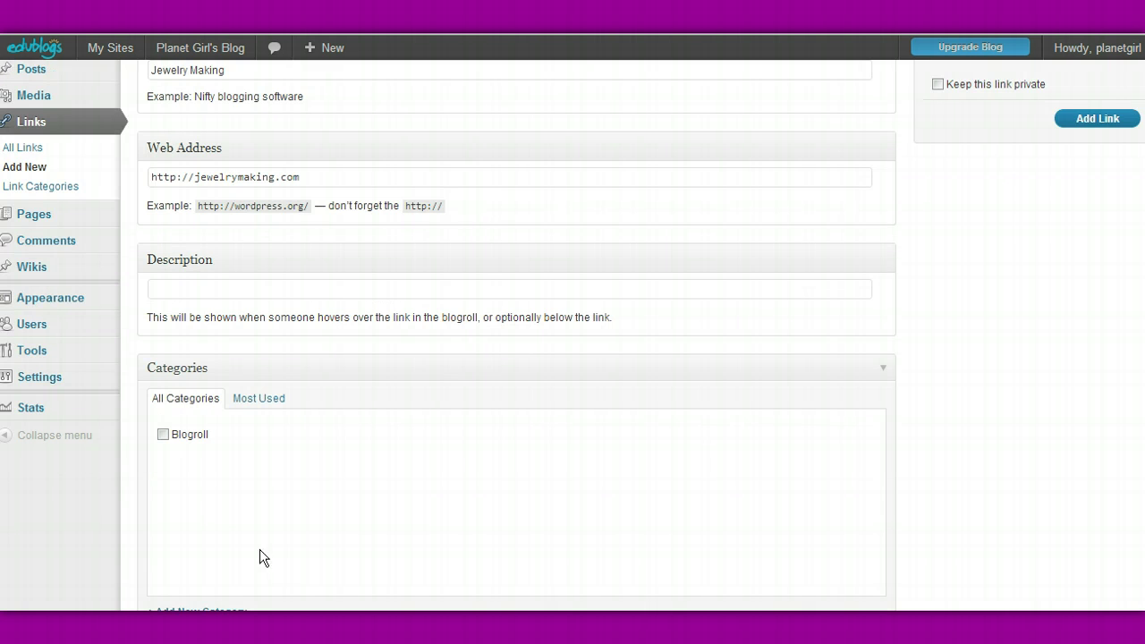
left_click(168, 437)
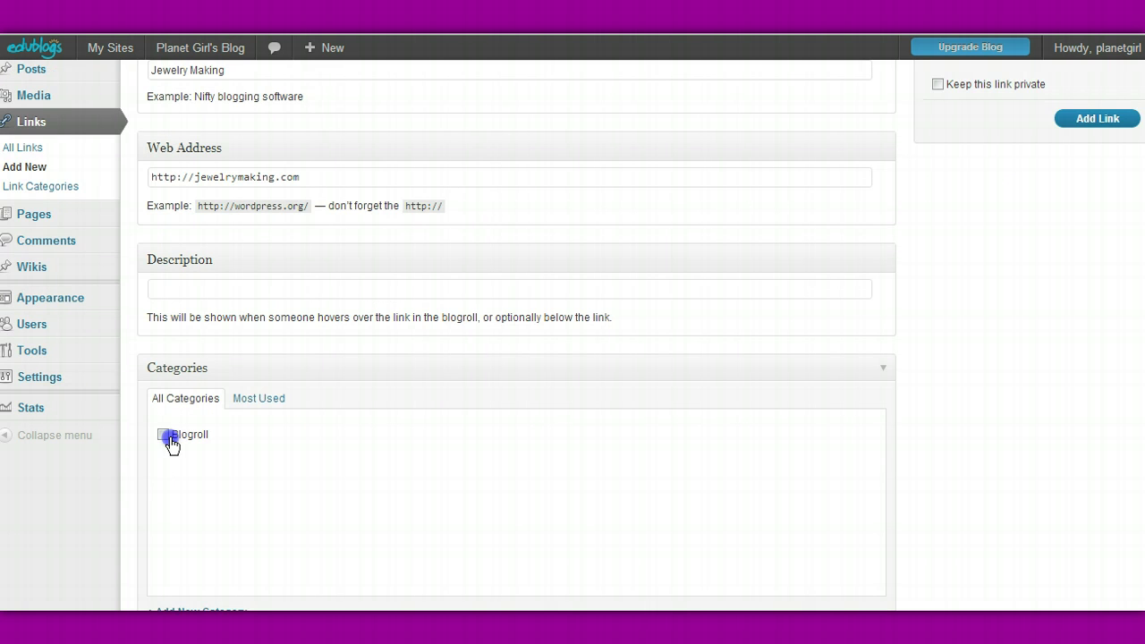
middle_click(225, 471)
scroll(226, 471, "up", 2)
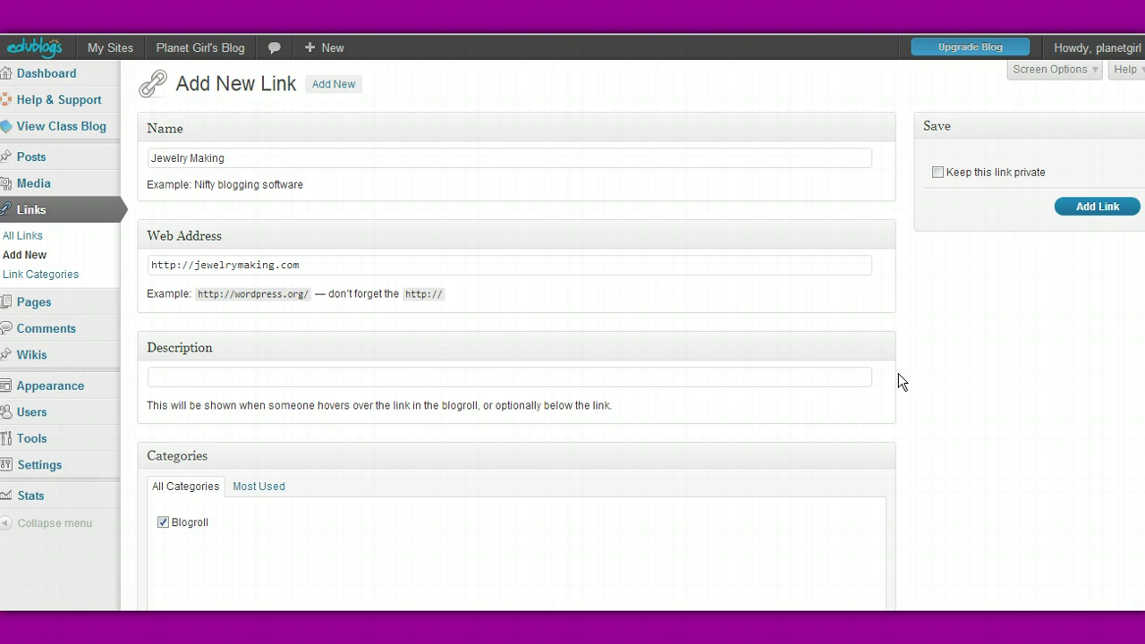
left_click(1099, 206)
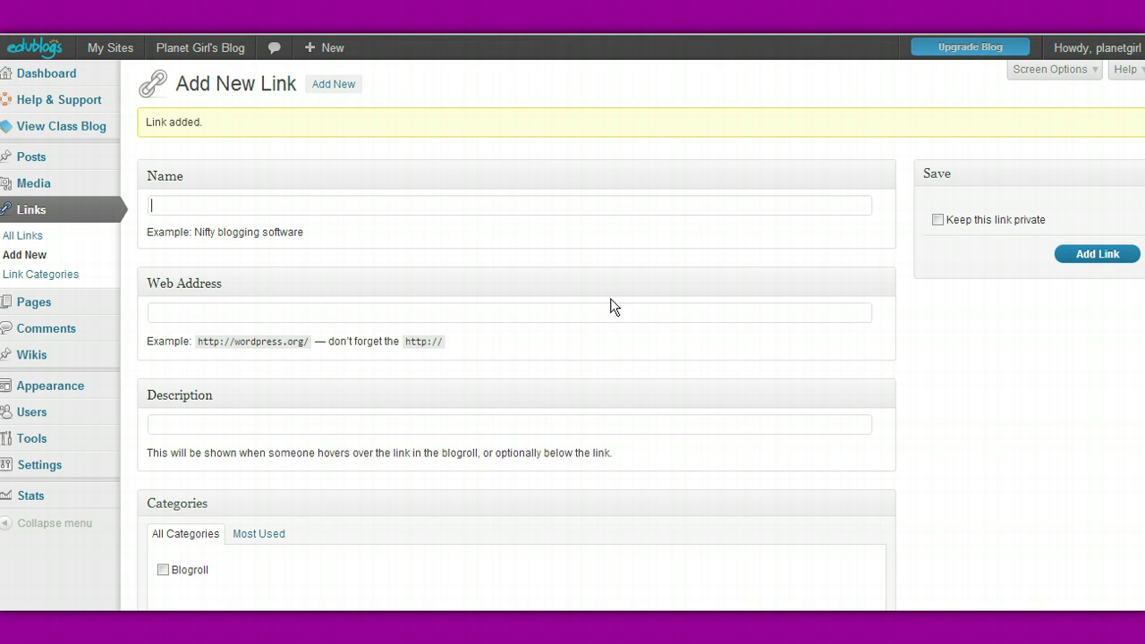
Step: Visit the live blog and examine the Blogroll and Categories sections beside the posts
mouse_move(208, 45)
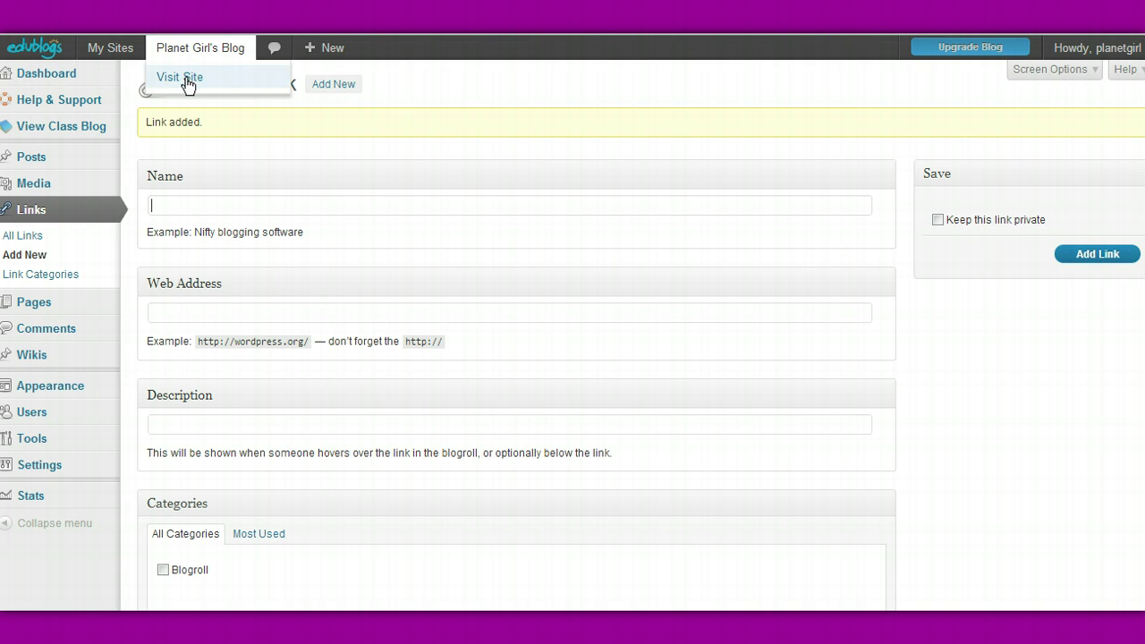
left_click(186, 79)
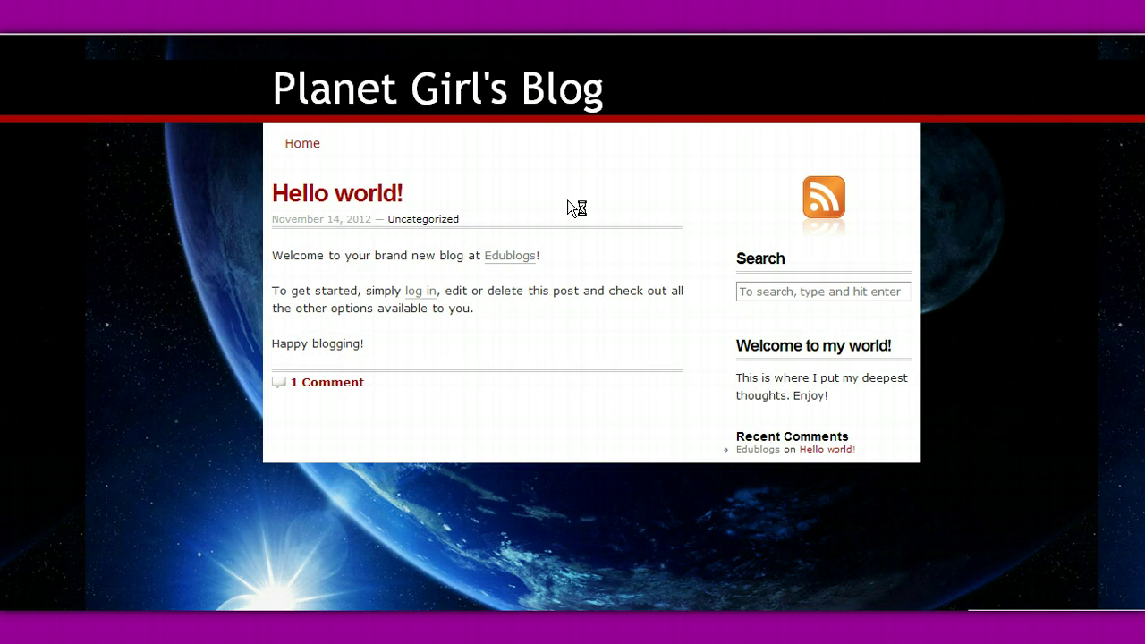
scroll(575, 215, "down", 1)
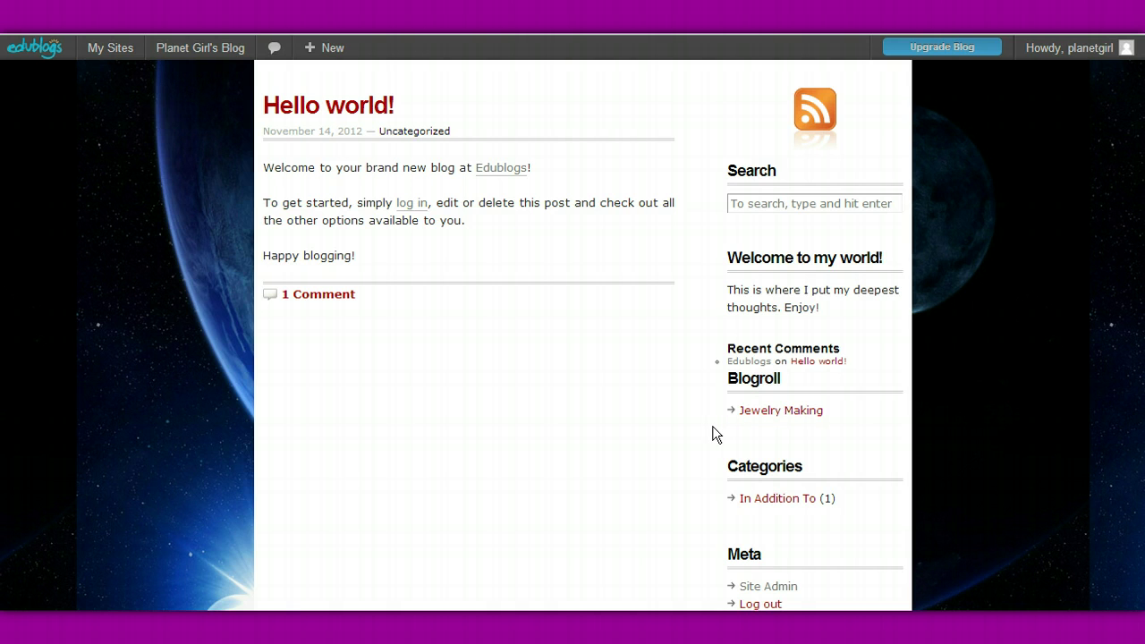
scroll(712, 426, "down", 1)
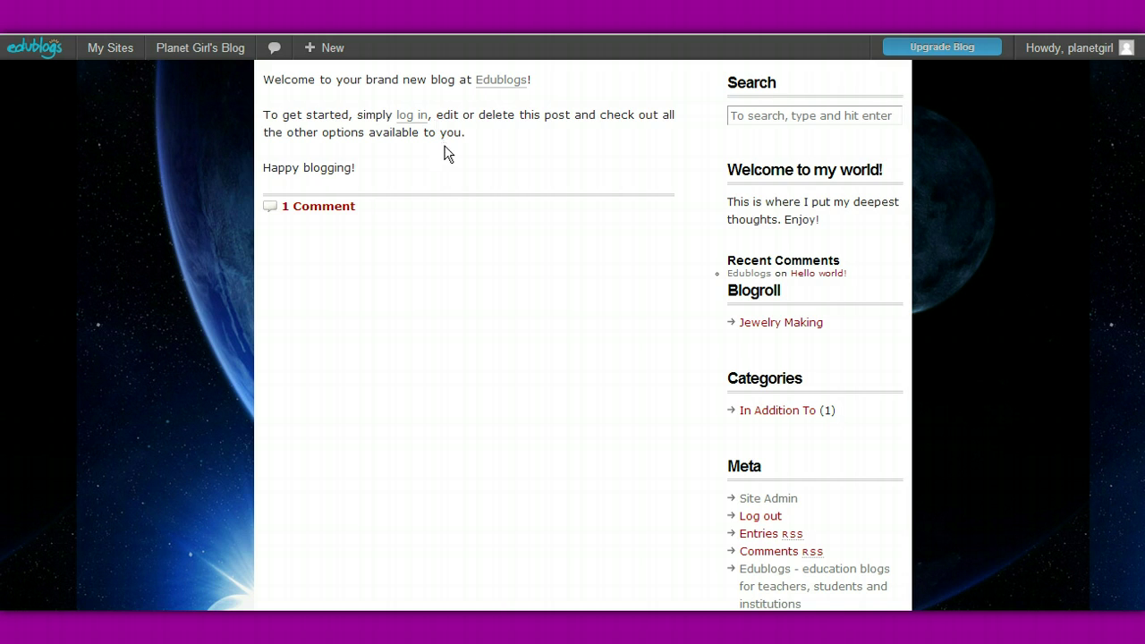
scroll(465, 176, "up", 2)
Step: Return to the blog's dashboard and open the list of all posts
mouse_move(218, 52)
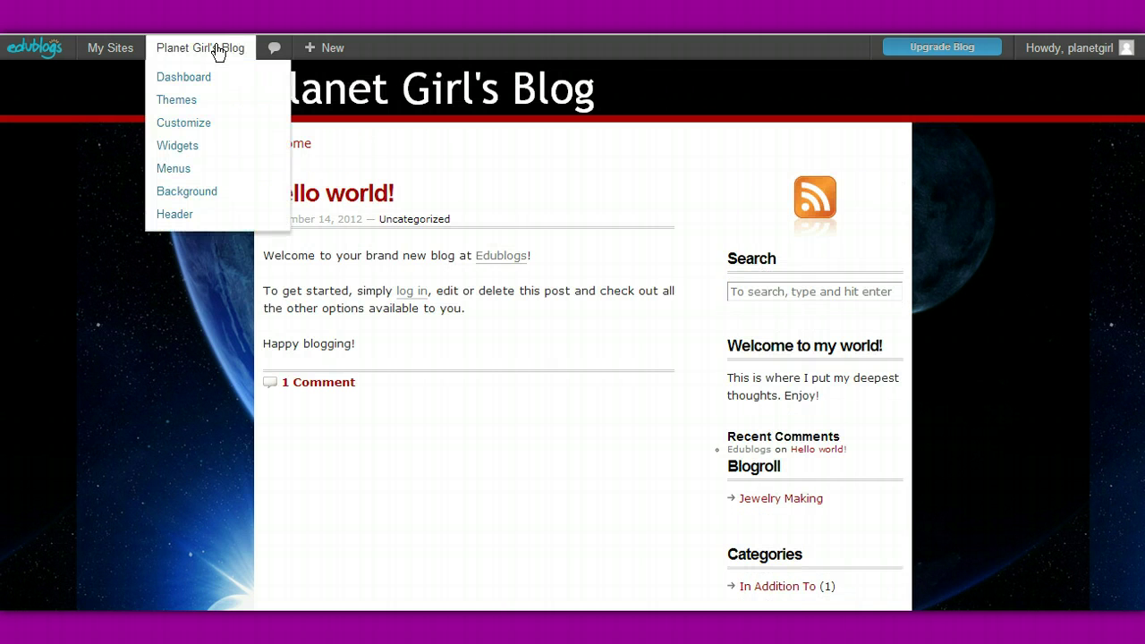
left_click(184, 78)
mouse_move(37, 215)
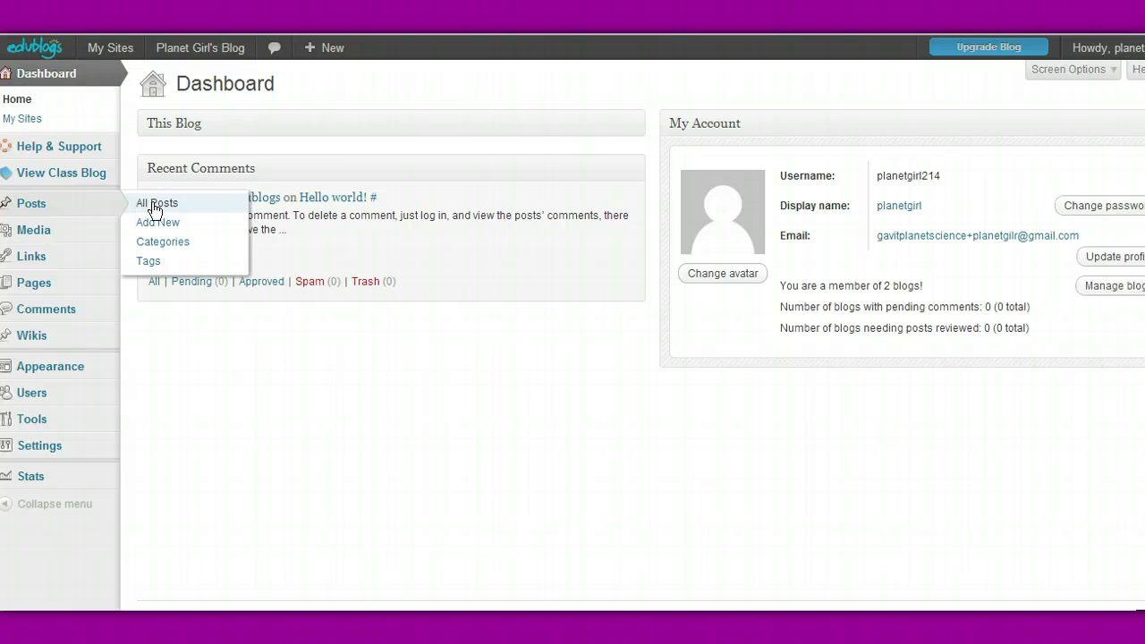
left_click(155, 203)
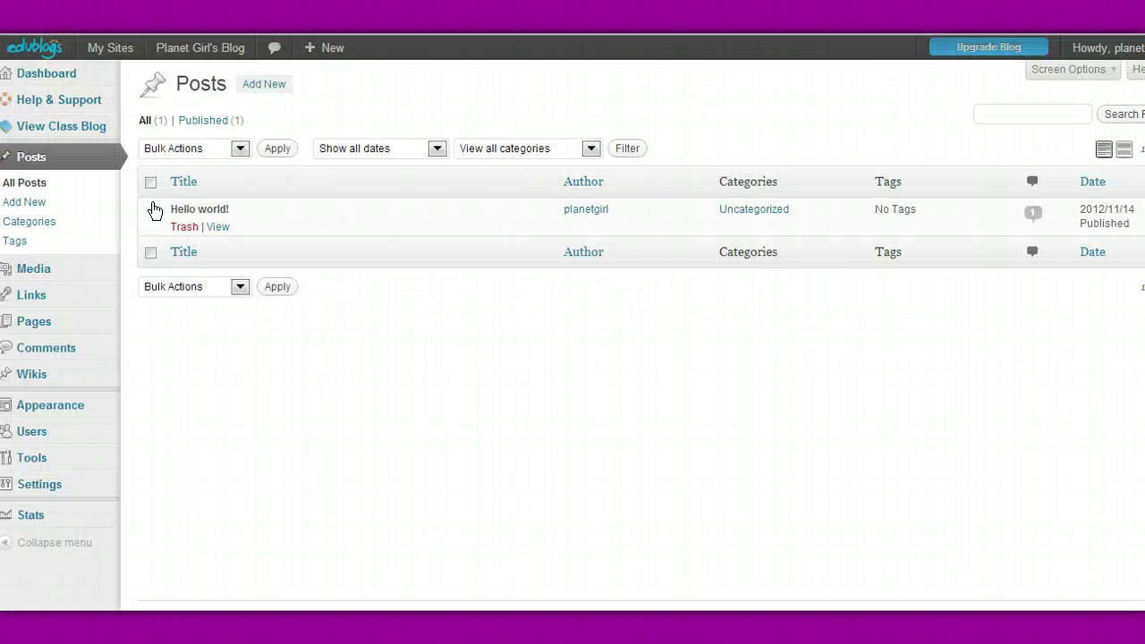